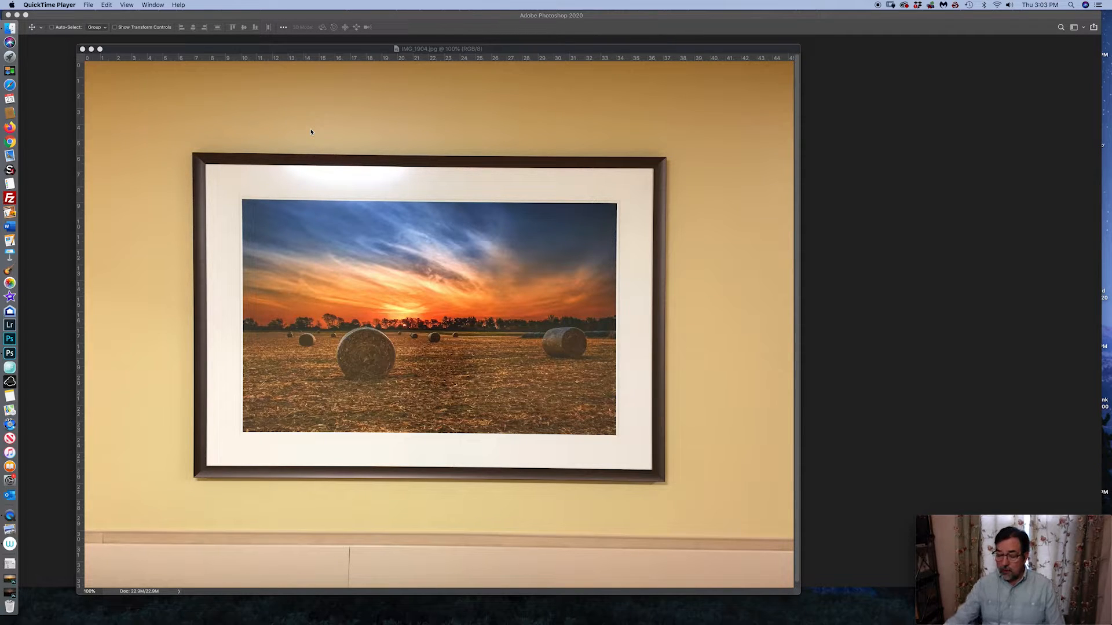
Minimize IMG_1904.jpg and restore the _CCP1101.jpg and _CCP1102.jpg exposures side by side
left_click(193, 52)
left_click_drag(193, 51, 160, 52)
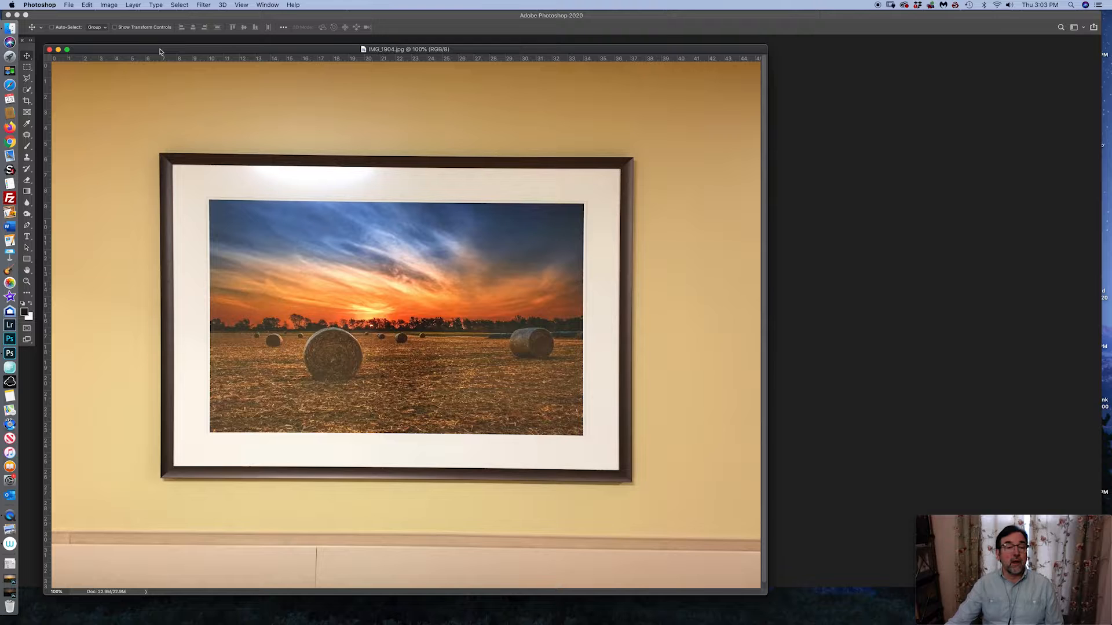
left_click_drag(161, 52, 163, 52)
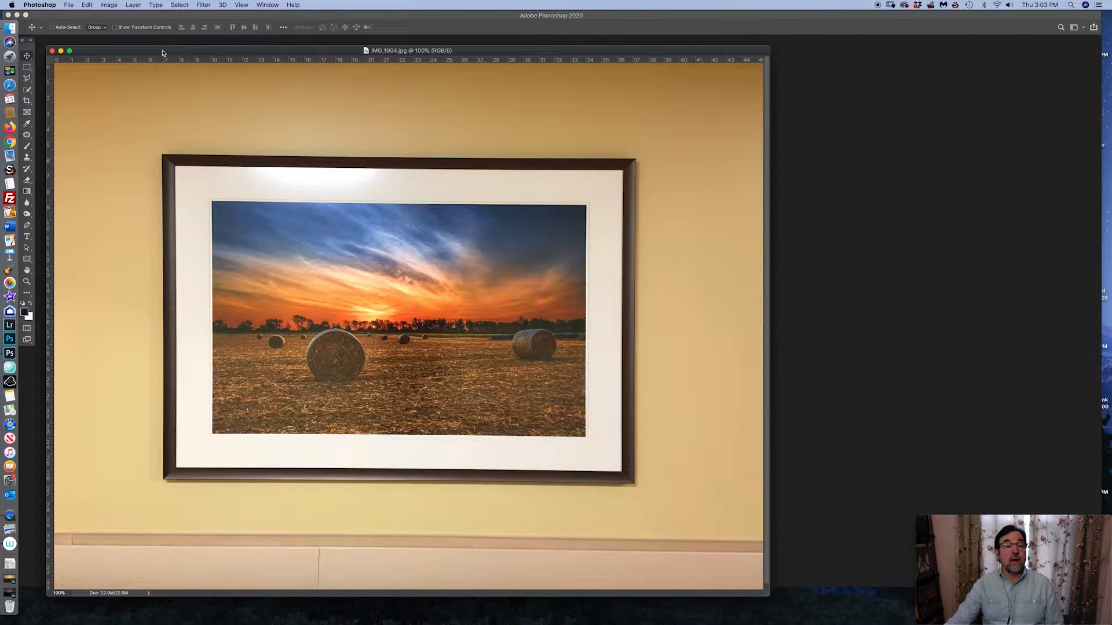
left_click(61, 52)
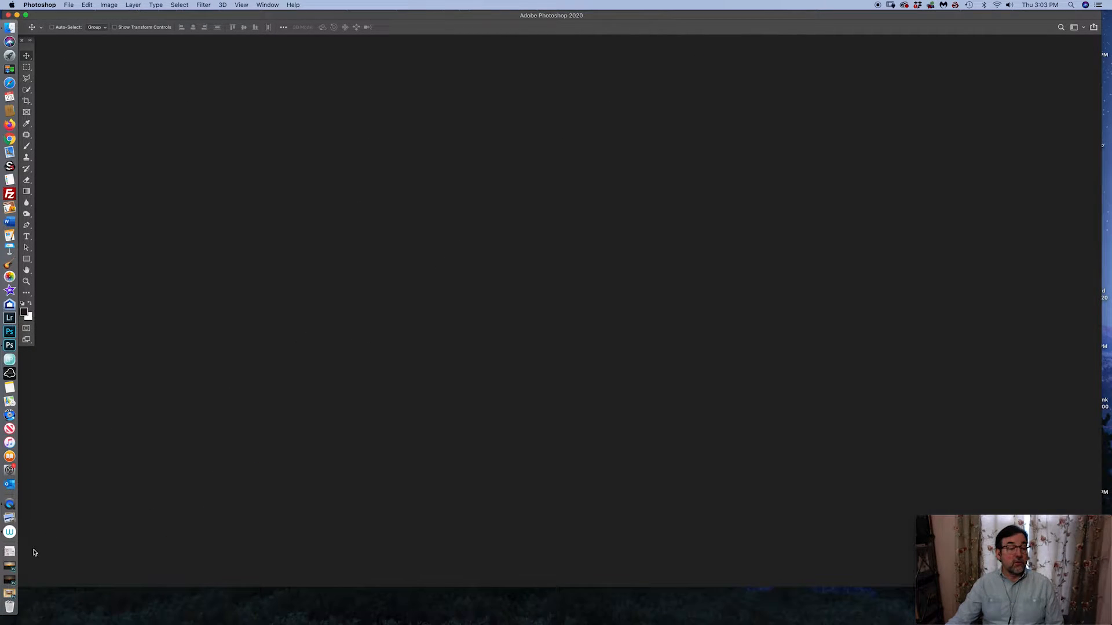
left_click(13, 565)
left_click(9, 580)
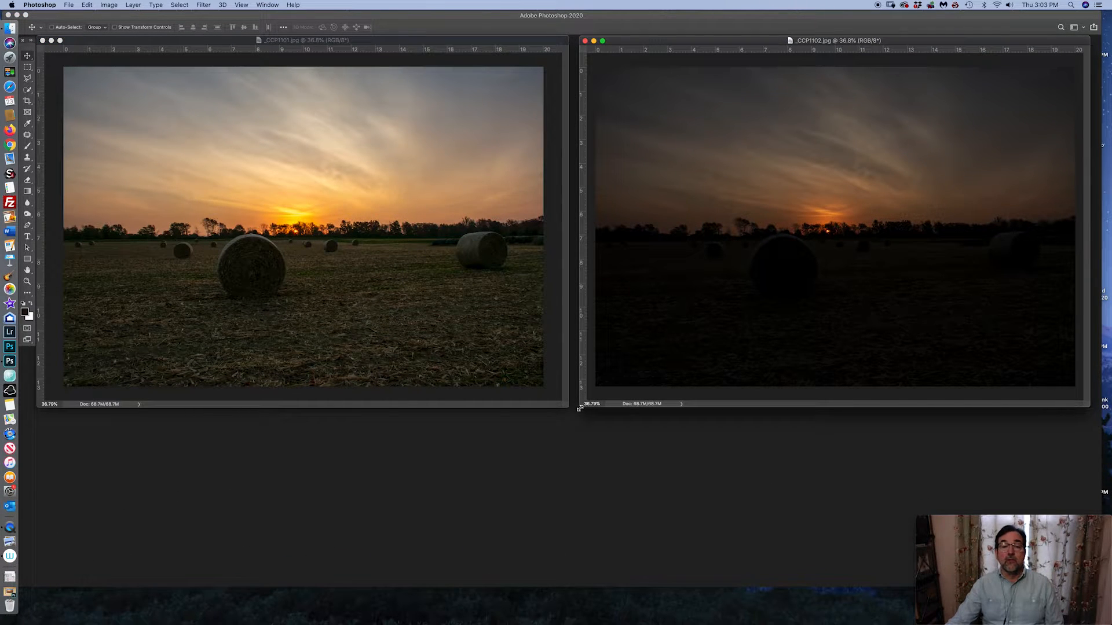
left_click_drag(579, 410, 575, 408)
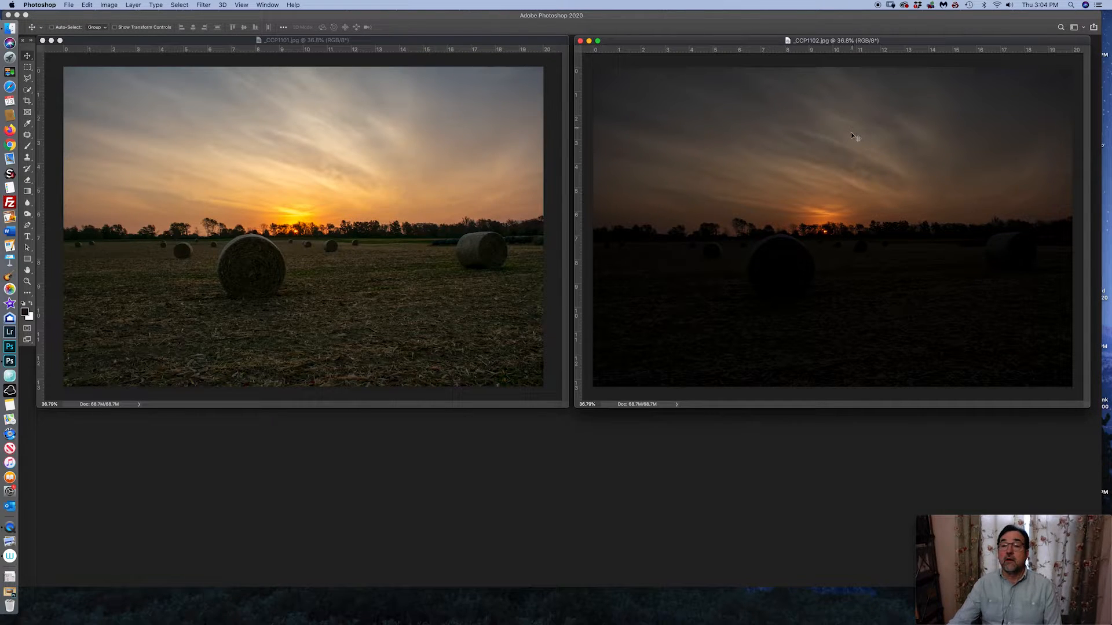
Copy the dark _CCP1102.jpg exposure into _CCP1101.jpg as an aligned new layer, and close _CCP1102.jpg
left_click_drag(851, 136, 333, 131)
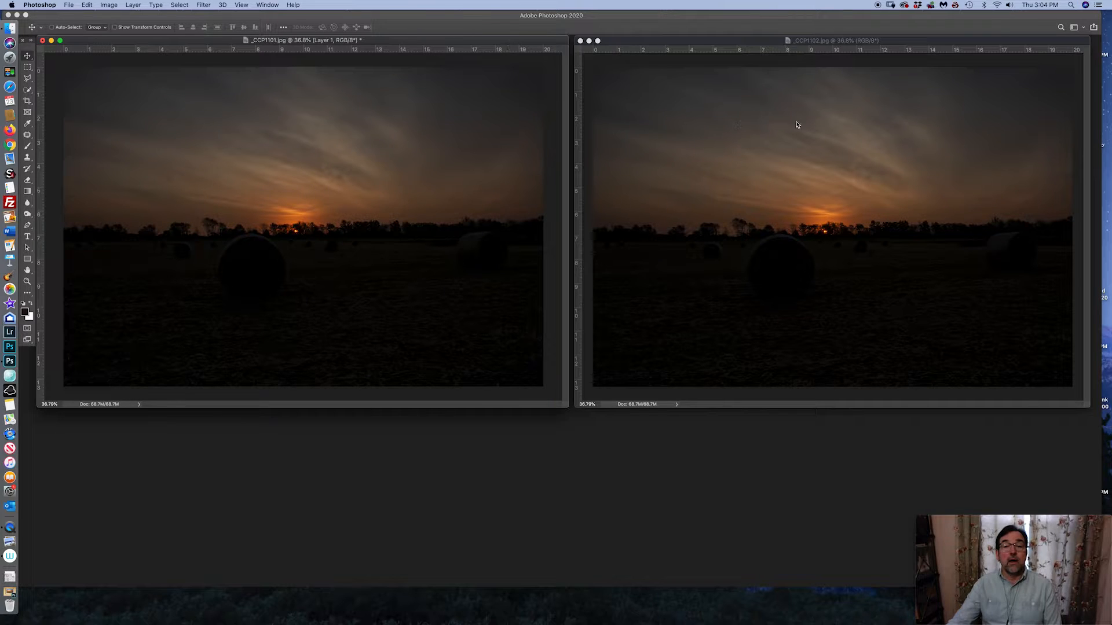
left_click(728, 42)
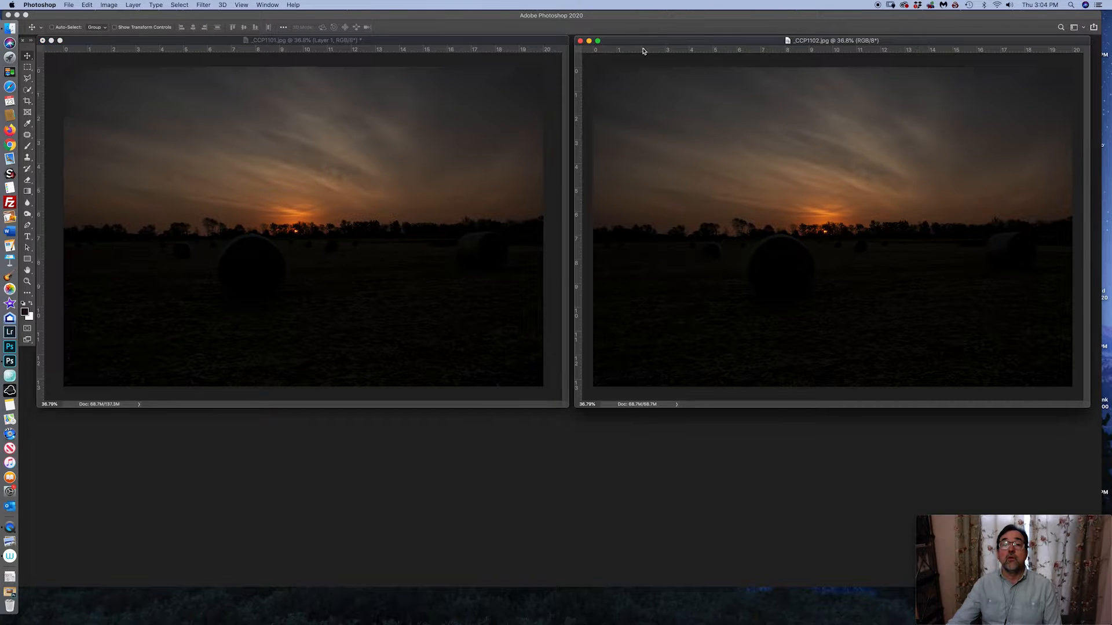
left_click(580, 41)
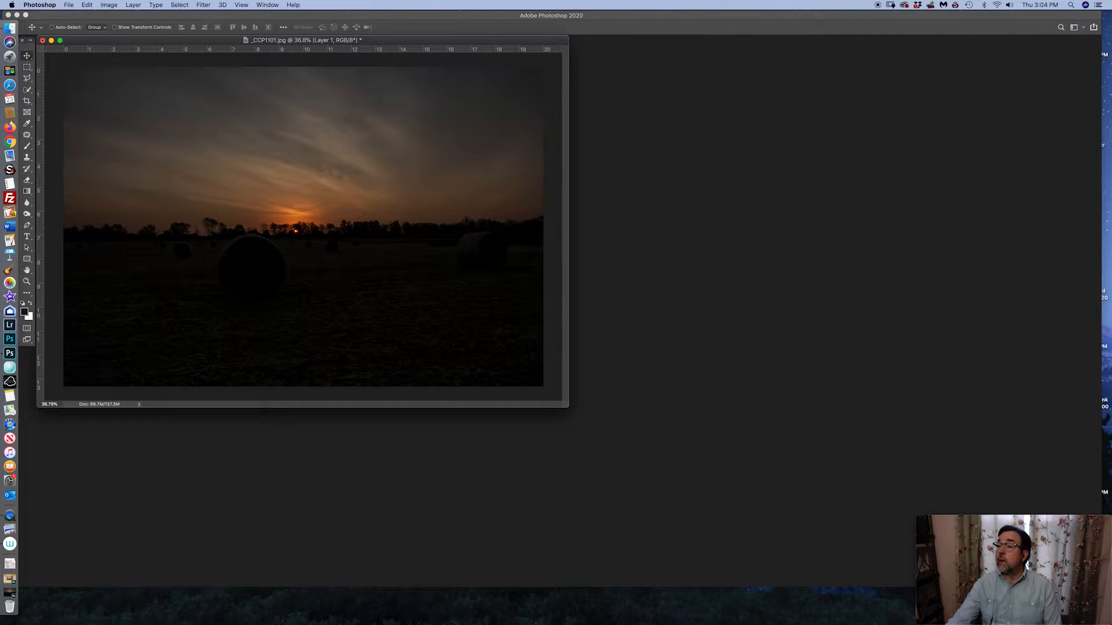
Display the document's layer list at a taller size and duplicate both Background and Layer 1
key("F7")
left_click_drag(987, 27, 1044, 22)
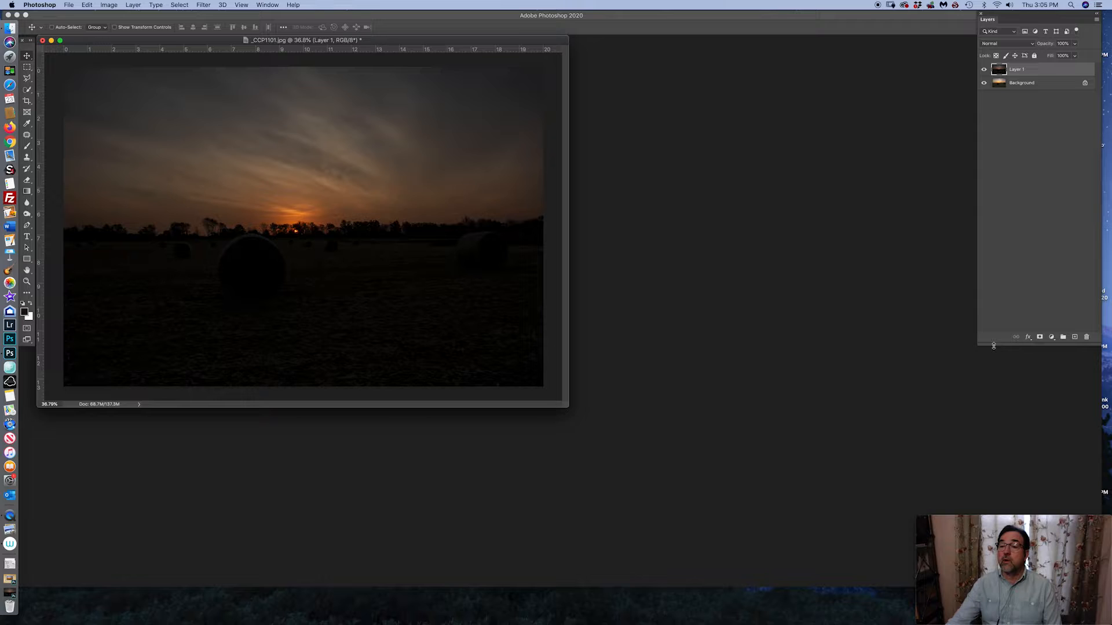
left_click_drag(993, 345, 993, 435)
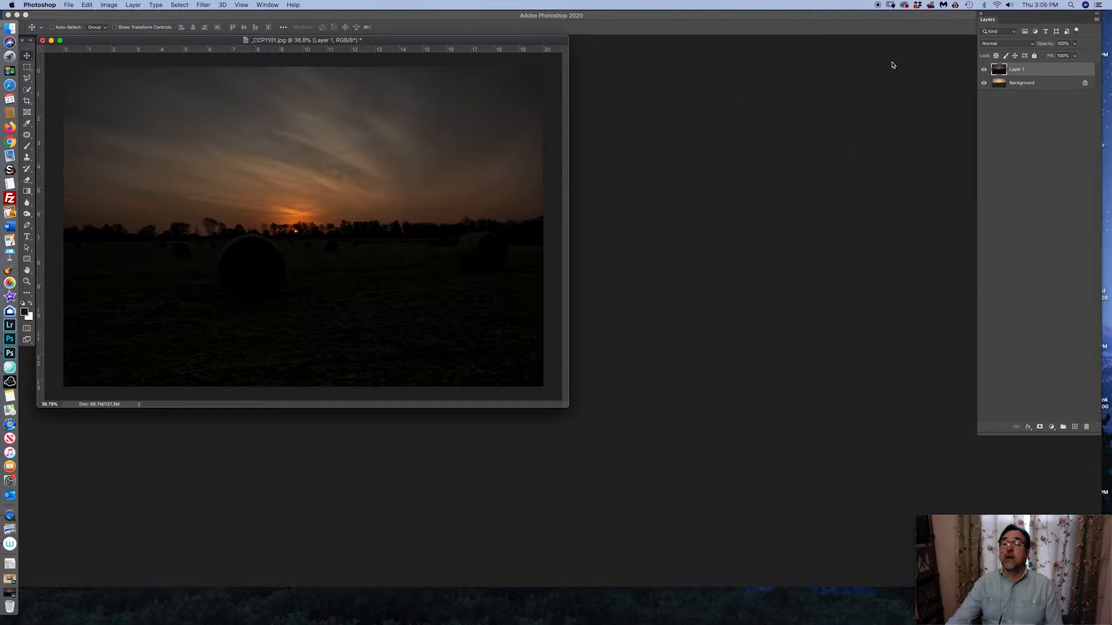
left_click_drag(1037, 78, 1074, 427)
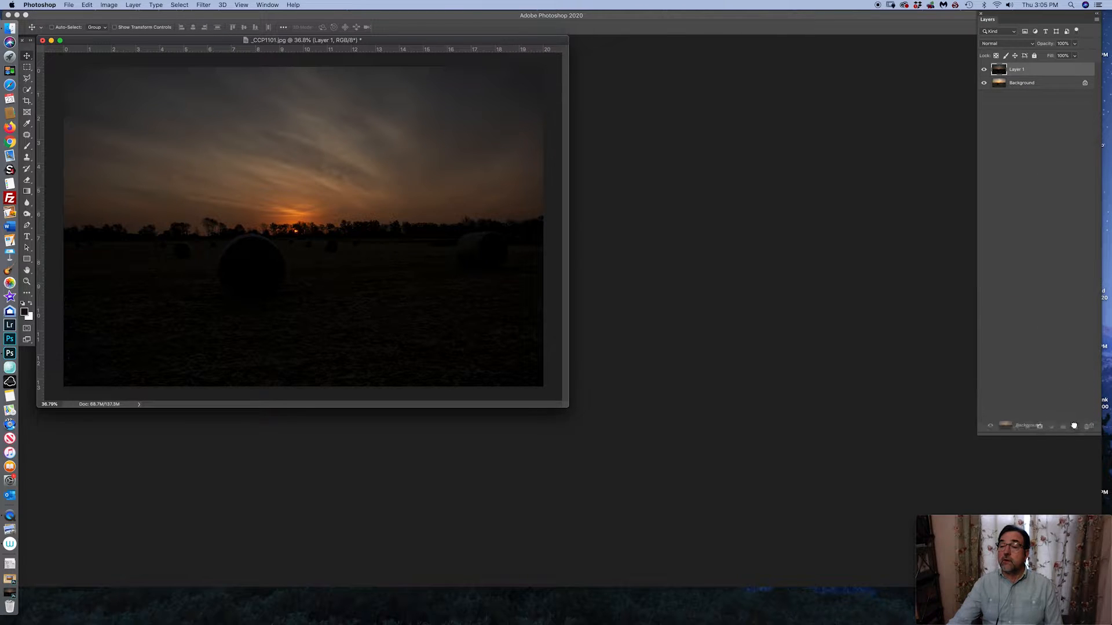
left_click_drag(1018, 69, 1076, 428)
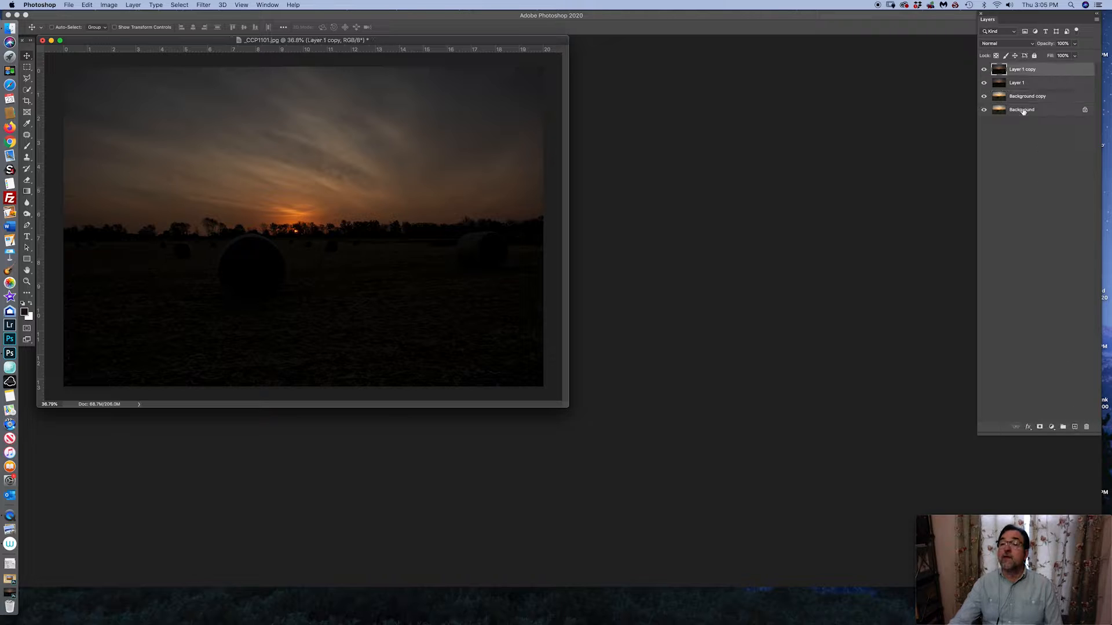
Move Background copy directly beneath Layer 1 copy and hide the original Layer 1 and Background layers
left_click(1023, 96)
left_click_drag(1023, 96, 1023, 81)
left_click(984, 96)
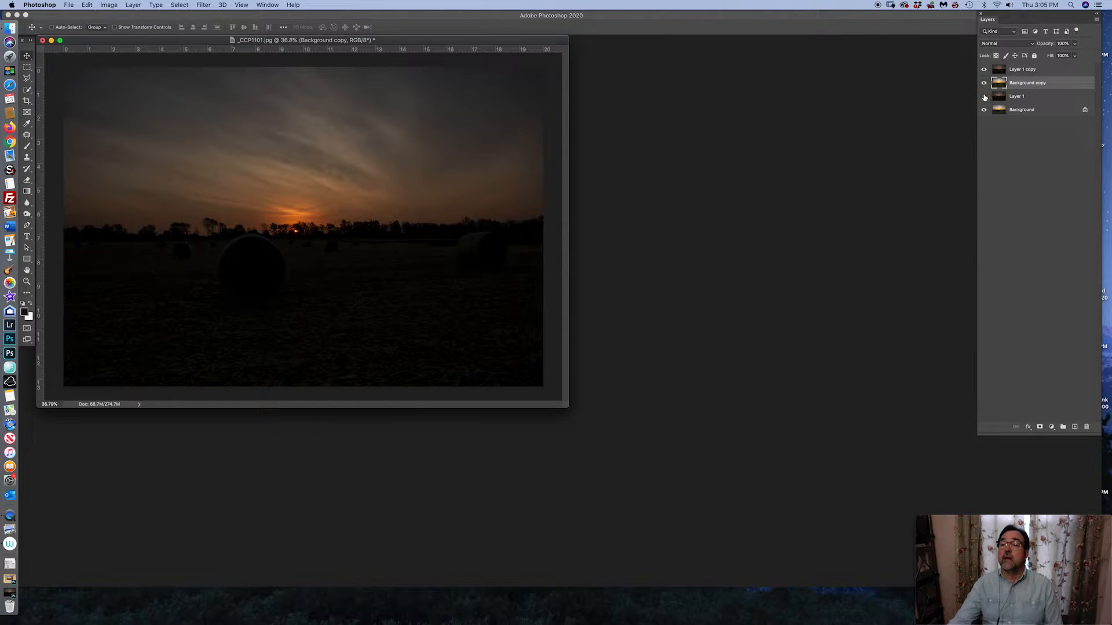
left_click(984, 110)
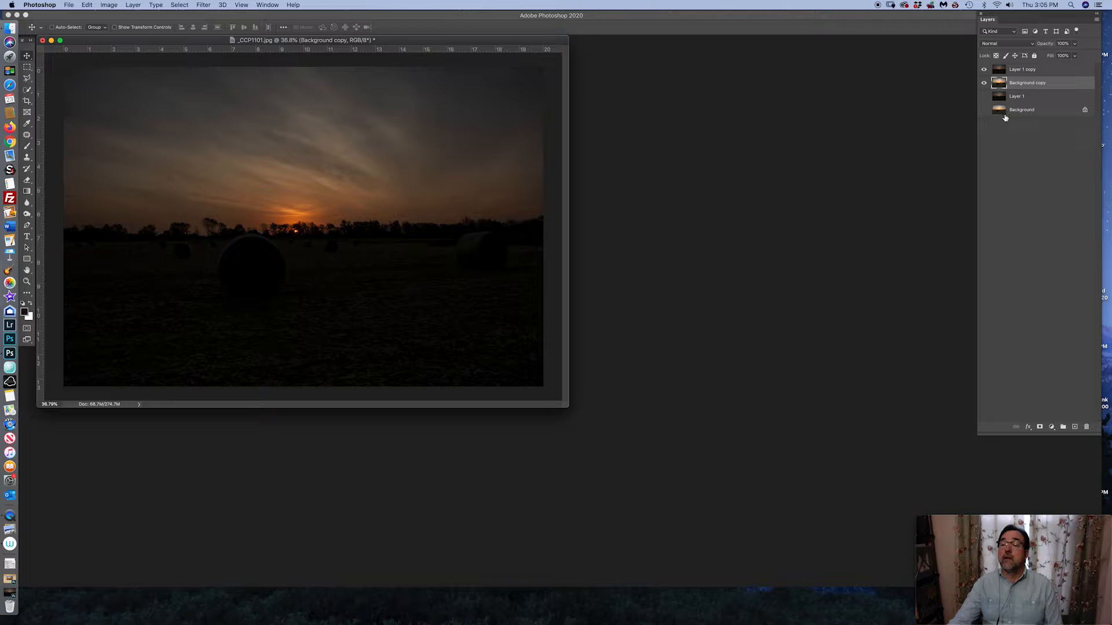
Enlarge the document window and erase the dark foreground field from Layer 1 copy with an Eraser brush about 2500 px wide
left_click(1041, 70)
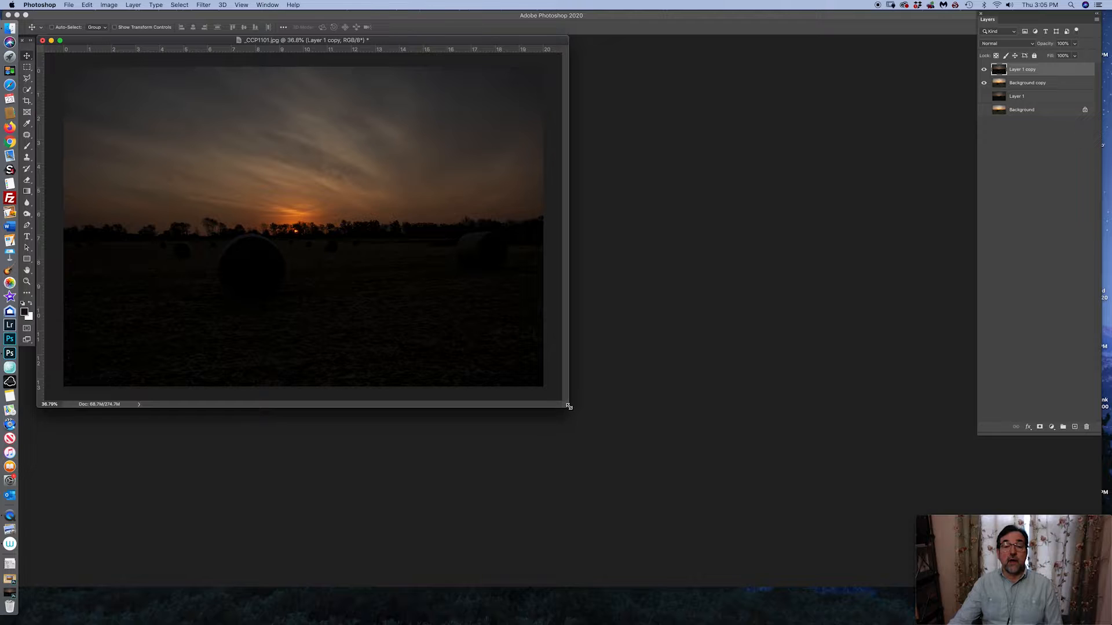
left_click_drag(569, 407, 895, 579)
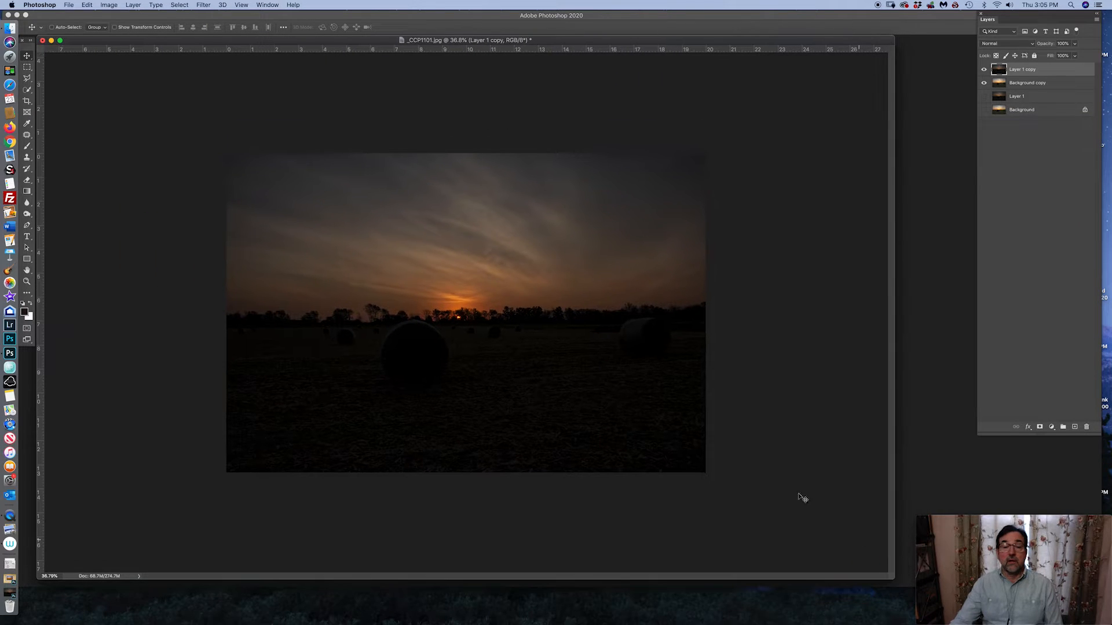
left_click(28, 181)
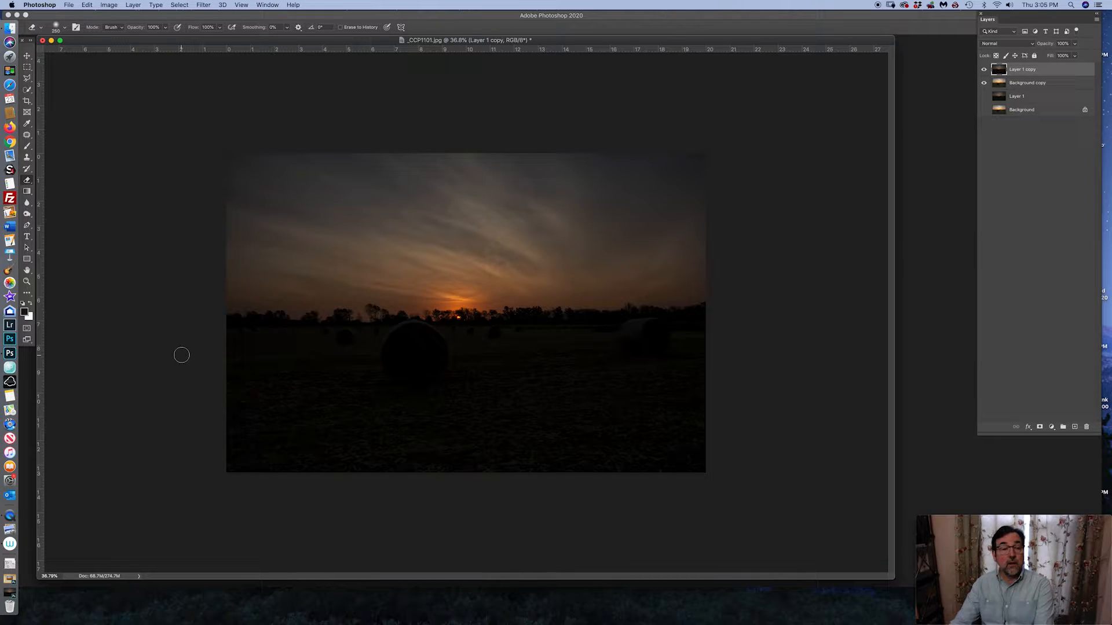
key("bracketright")
key("bracketright")
key("bracketright")
key("bracketright")
key("bracketright")
key("bracketright")
key("bracketright")
key("bracketright")
key("bracketright")
key("bracketright")
key("bracketright")
key("bracketright")
key("bracketright")
key("bracketright")
key("bracketright")
key("bracketright")
key("bracketright")
key("bracketright")
key("bracketright")
key("bracketright")
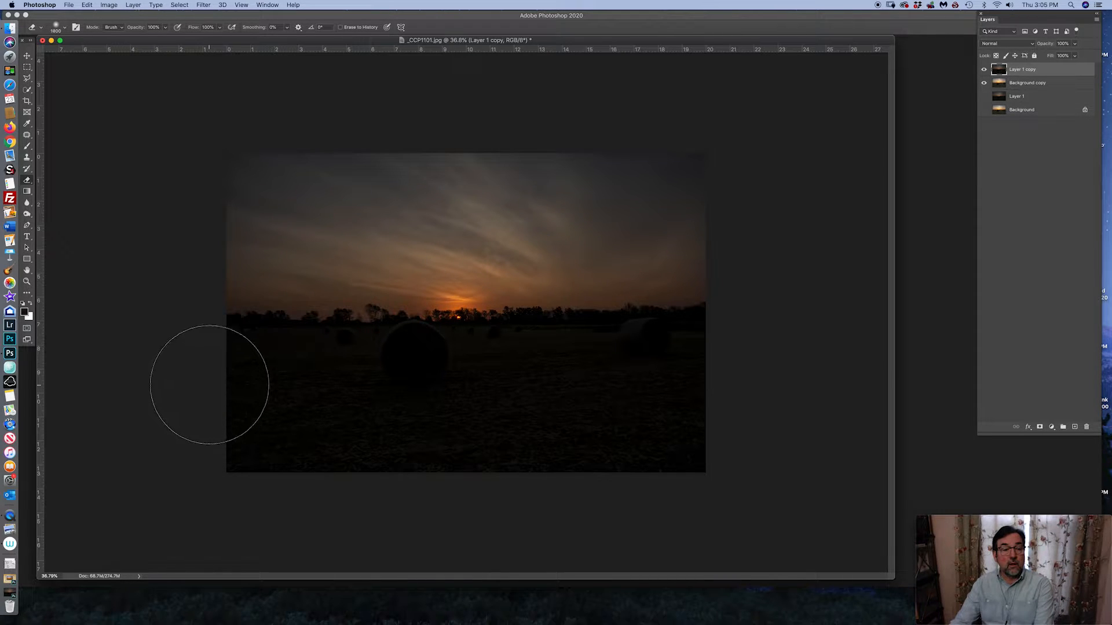
key("bracketright")
key("bracketright")
key("bracketright")
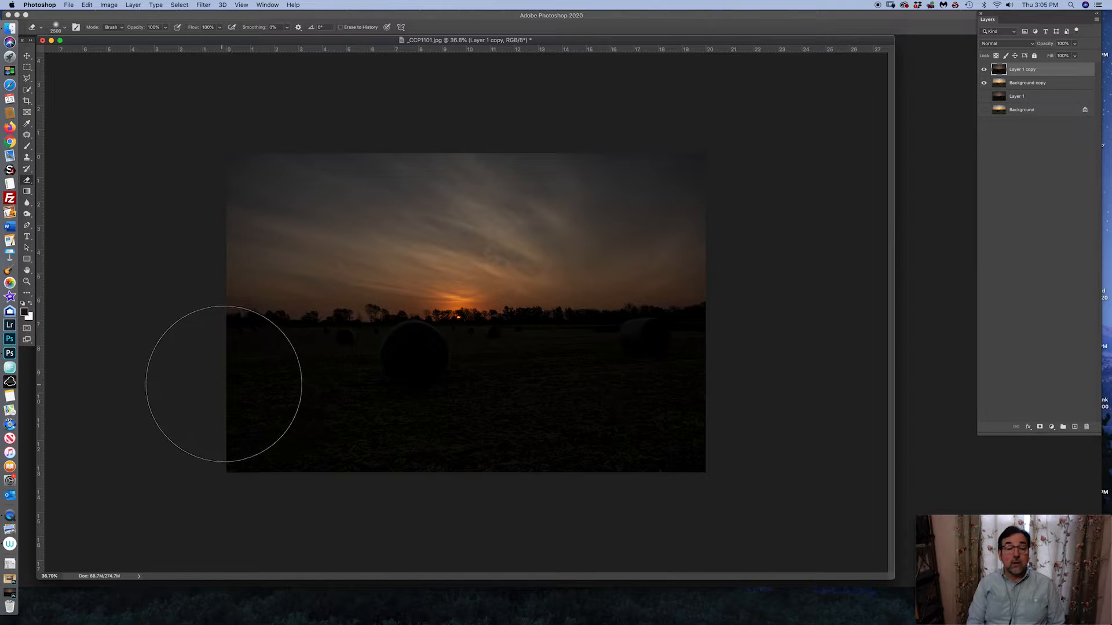
mouse_move(248, 388)
left_mouse_down()
mouse_move(285, 386)
mouse_move(242, 387)
mouse_move(227, 415)
mouse_move(268, 433)
mouse_move(444, 447)
mouse_move(233, 461)
mouse_move(267, 479)
mouse_move(687, 461)
mouse_move(691, 419)
mouse_move(658, 433)
mouse_move(638, 408)
mouse_move(496, 422)
mouse_move(254, 410)
mouse_move(262, 403)
mouse_move(714, 389)
left_mouse_up()
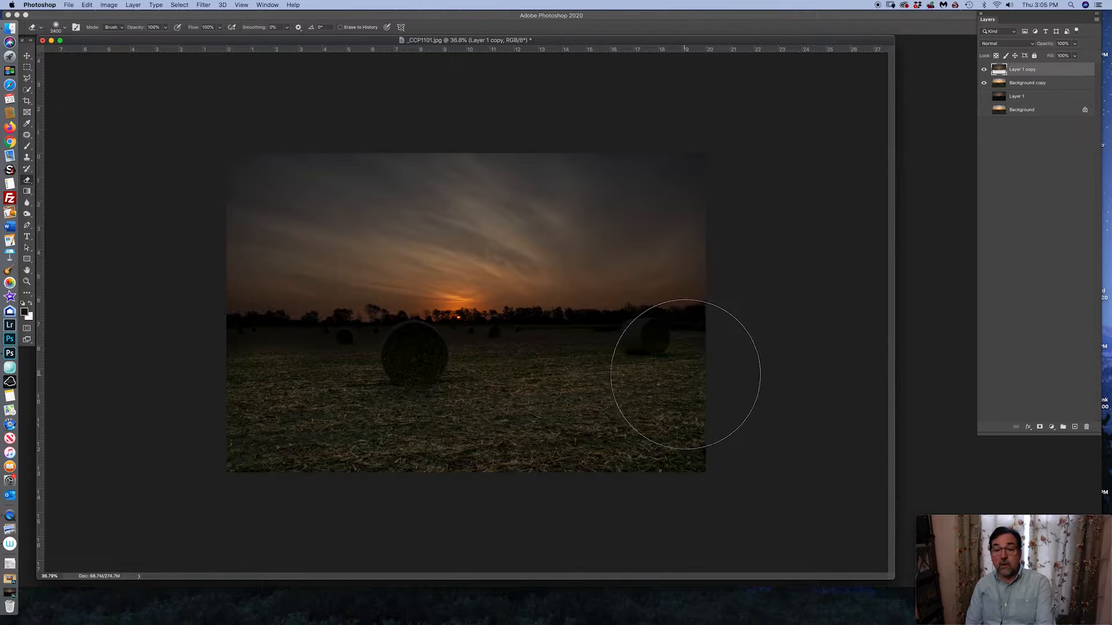
Erase the remaining dark areas over the hay bales and the field below the treeline with an Eraser brush about 1300 px wide
key("bracketleft")
key("bracketleft")
key("bracketleft")
key("bracketleft")
key("bracketleft")
key("bracketleft")
key("bracketleft")
key("bracketleft")
key("bracketleft")
key("bracketleft")
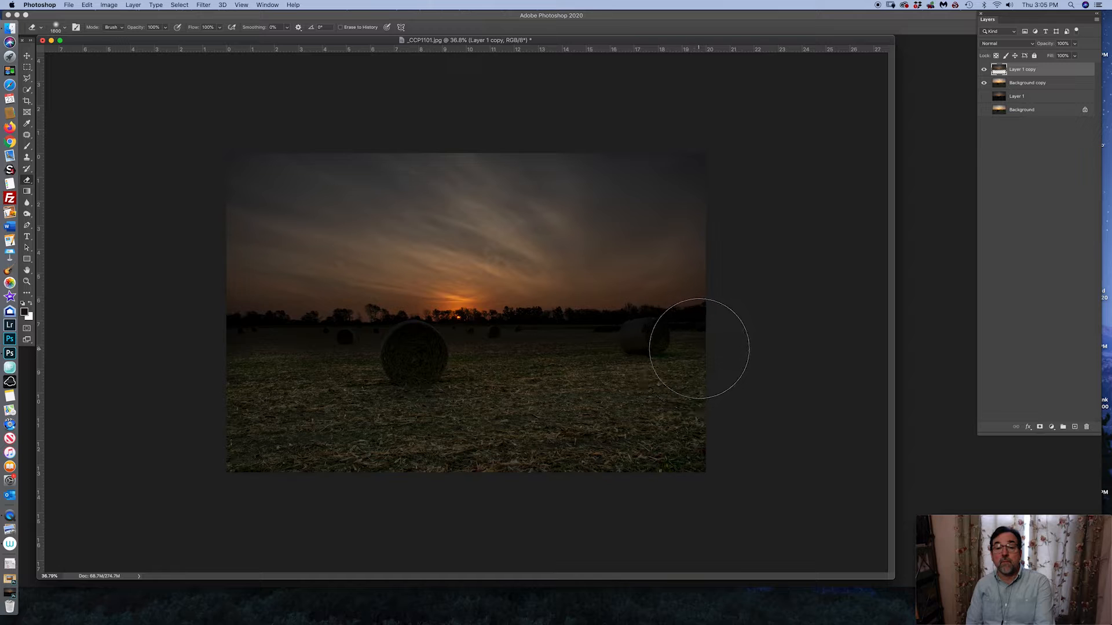
mouse_move(700, 349)
left_mouse_down()
mouse_move(707, 342)
mouse_move(469, 359)
mouse_move(228, 355)
left_mouse_up()
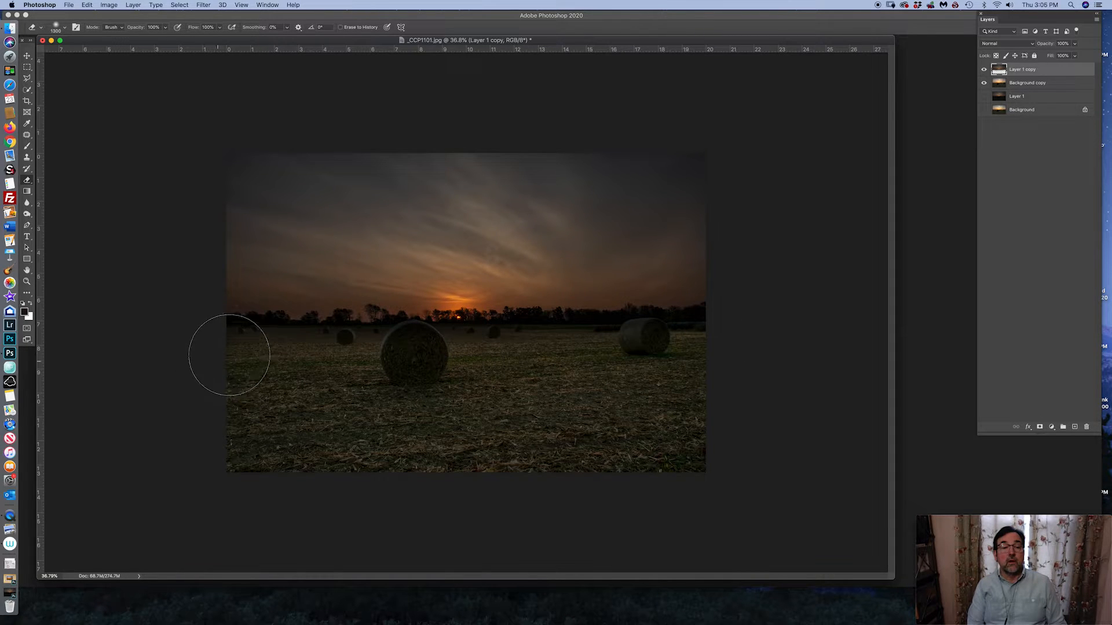
left_click_drag(382, 360, 706, 339)
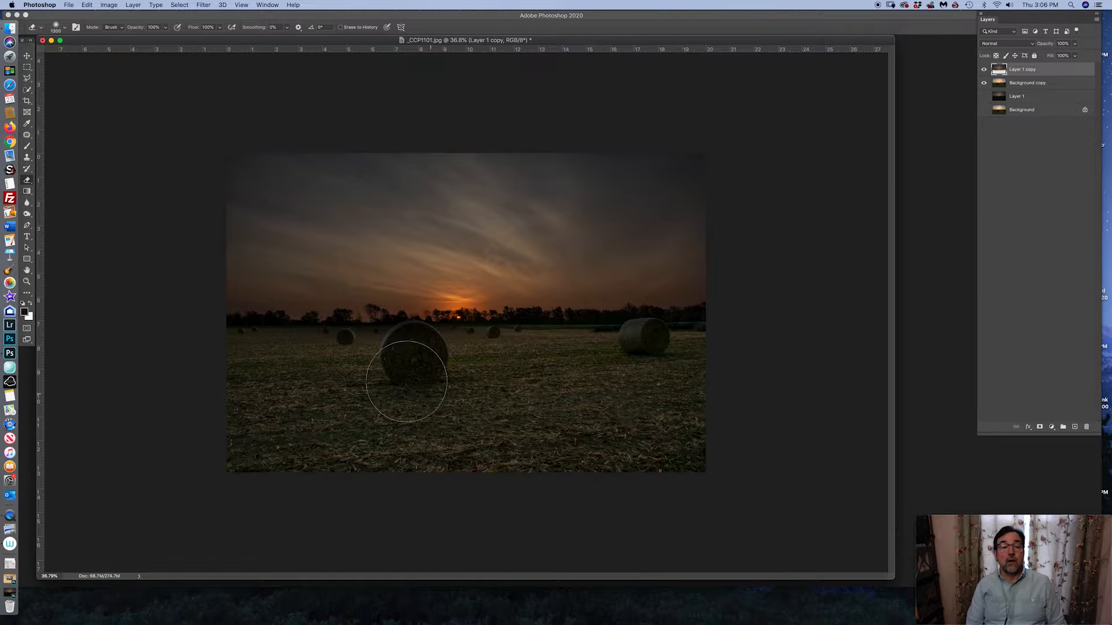
left_click_drag(411, 355, 197, 356)
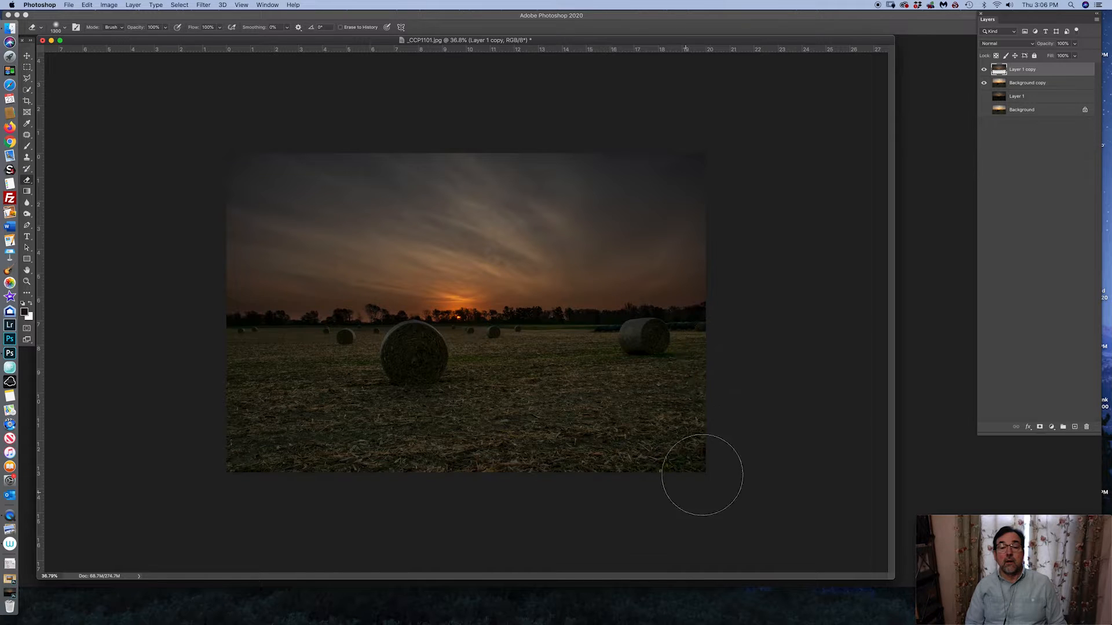
Check the erased area by briefly hiding Background copy, and merge the visible Layer 1 copy and Background copy into one layer
left_click(984, 82)
left_click(984, 83)
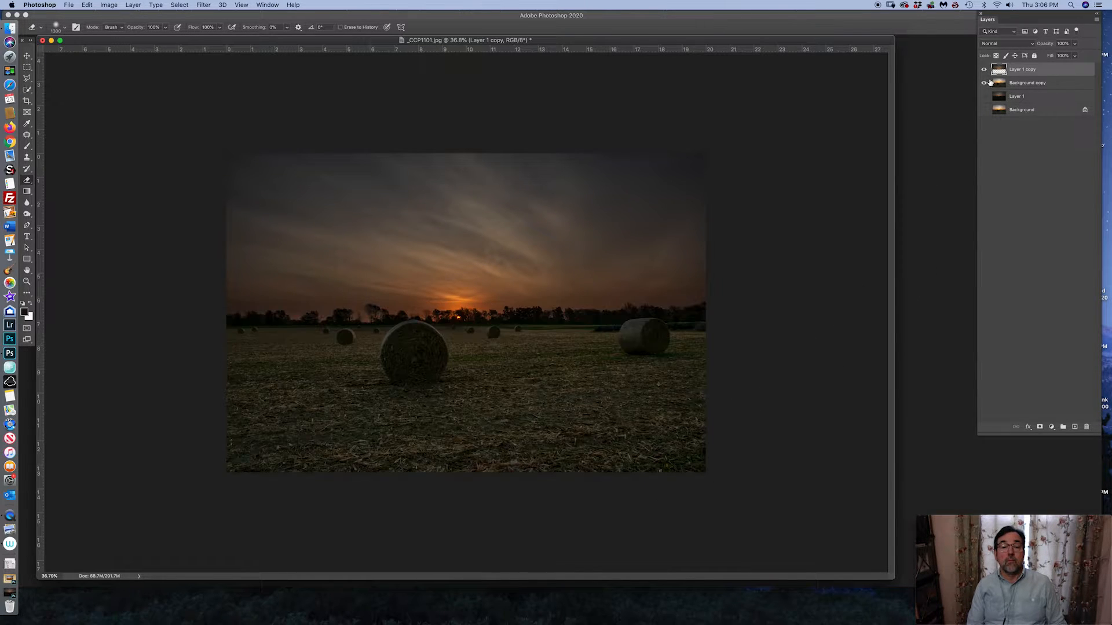
left_click(1096, 19)
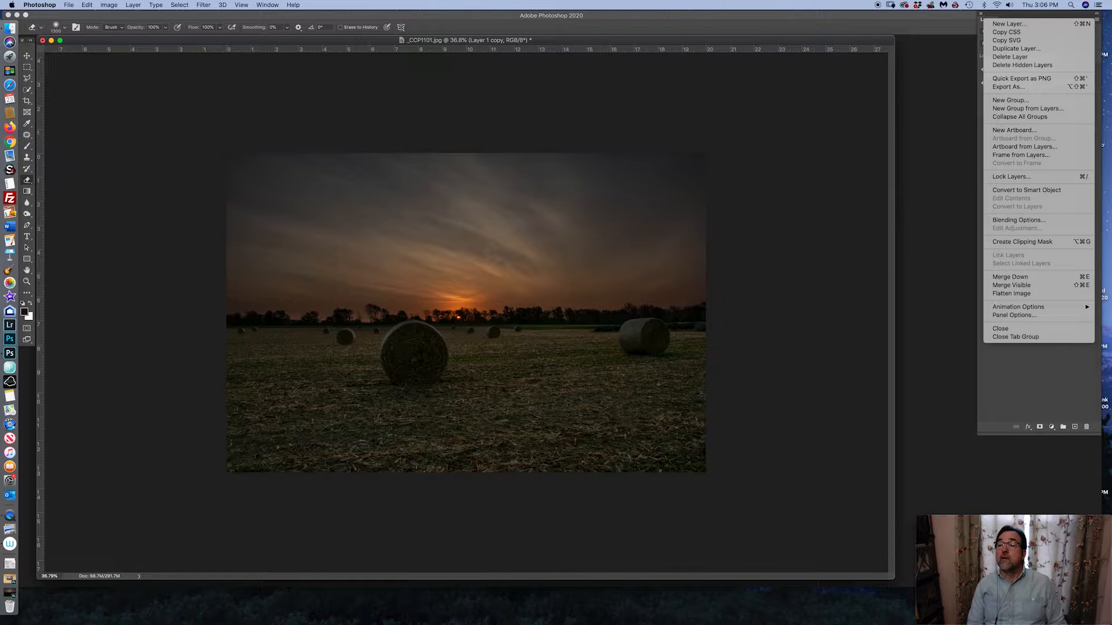
left_click(911, 355)
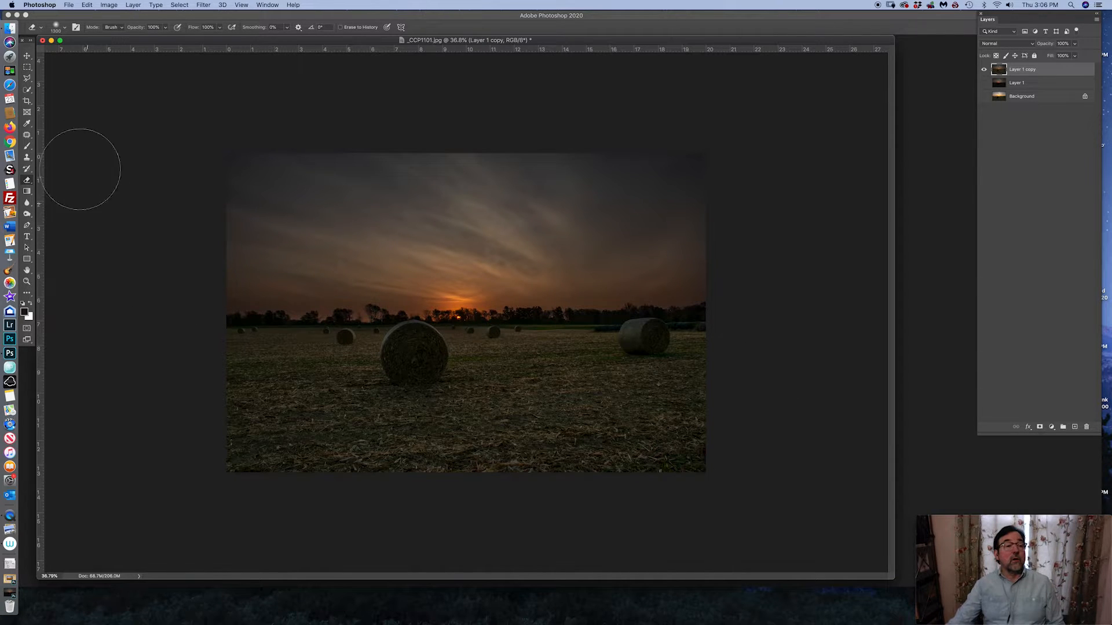
Apply the Color Efex Pro 4 Skylight Filter at 20% strength to the merged layer
left_click(27, 56)
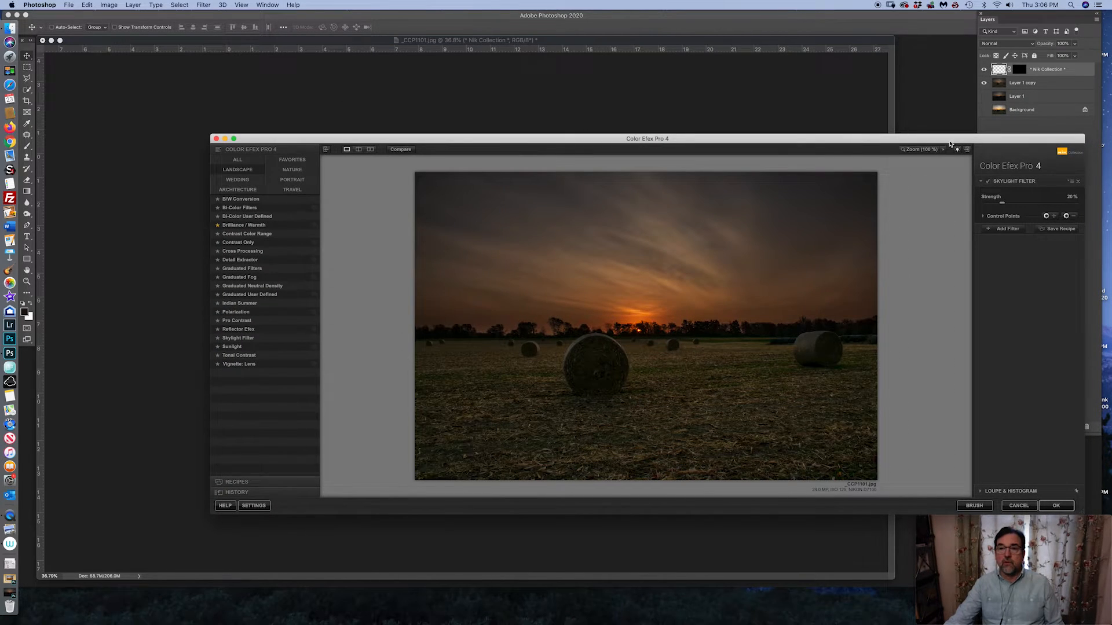
left_click_drag(949, 144, 832, 107)
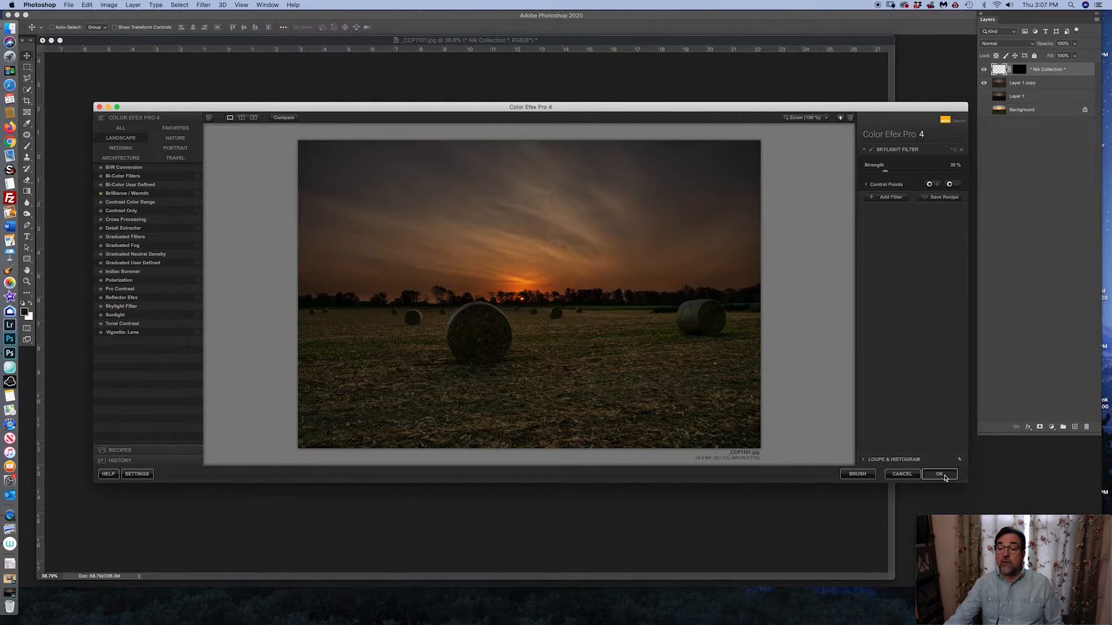
left_click(942, 475)
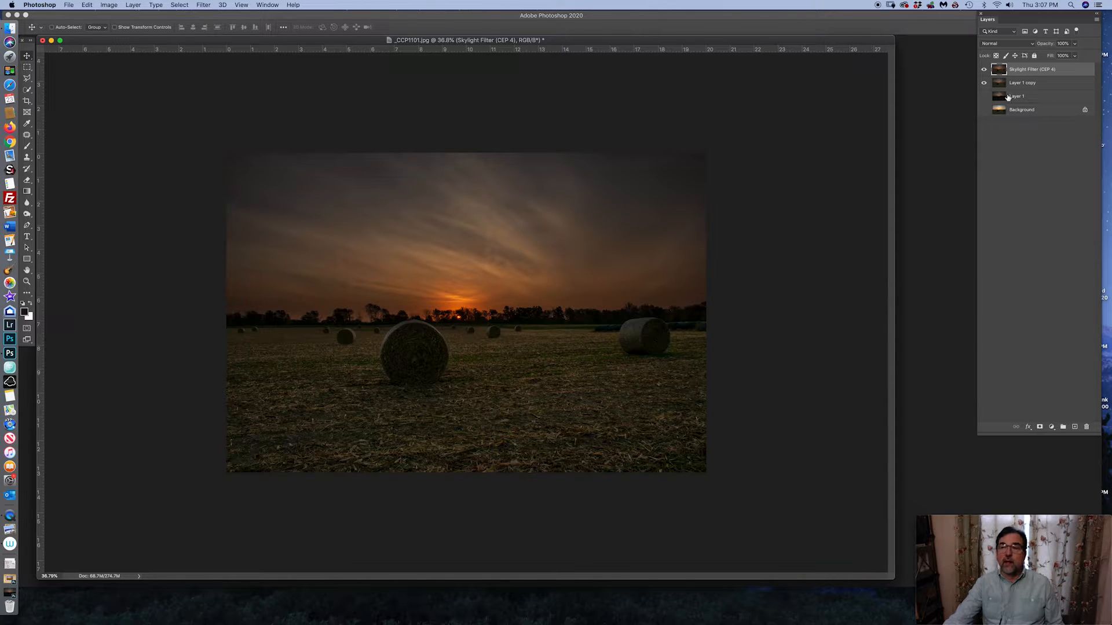
Duplicate the Skylight Filter (CEP 4) layer and apply Topaz Clarity's Nature preset Hummingbird Wings I to the copy
left_click_drag(1060, 69, 1075, 426)
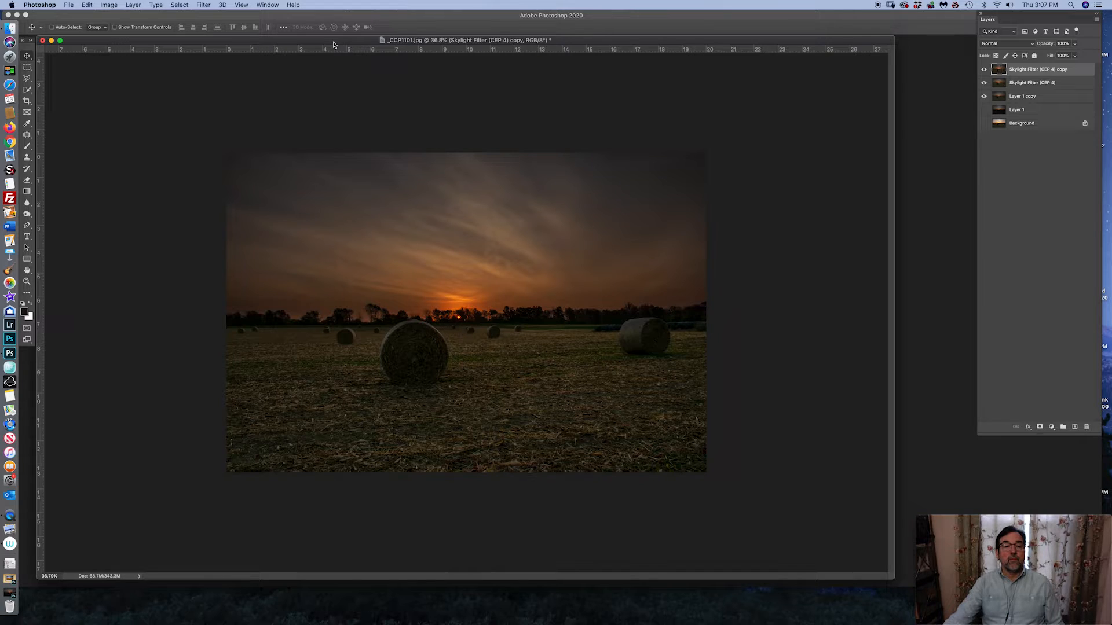
left_click(206, 7)
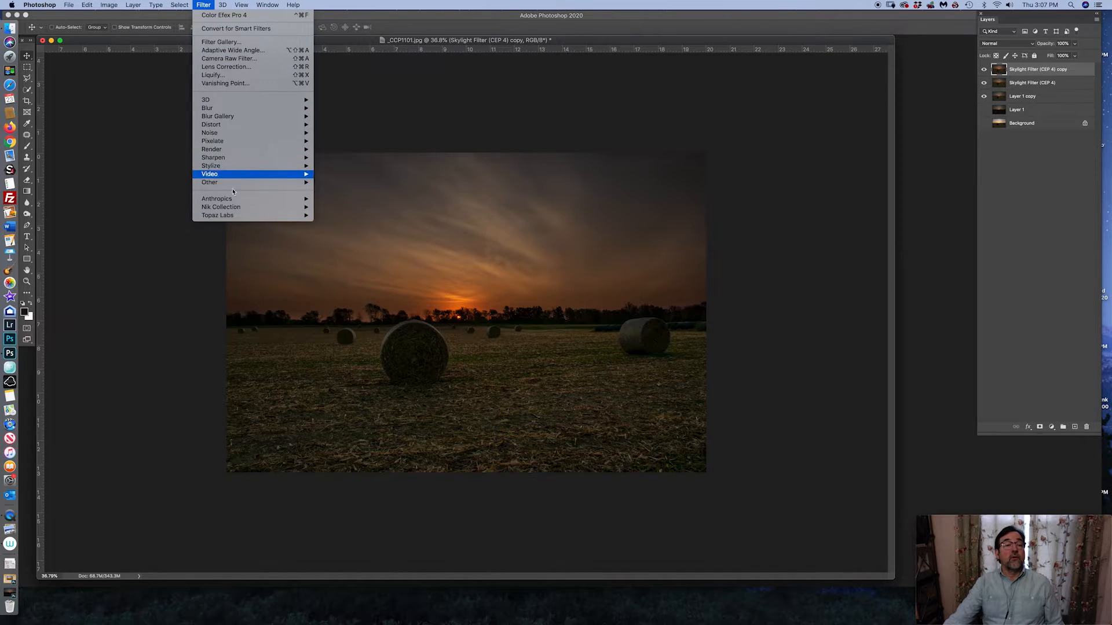
mouse_move(237, 216)
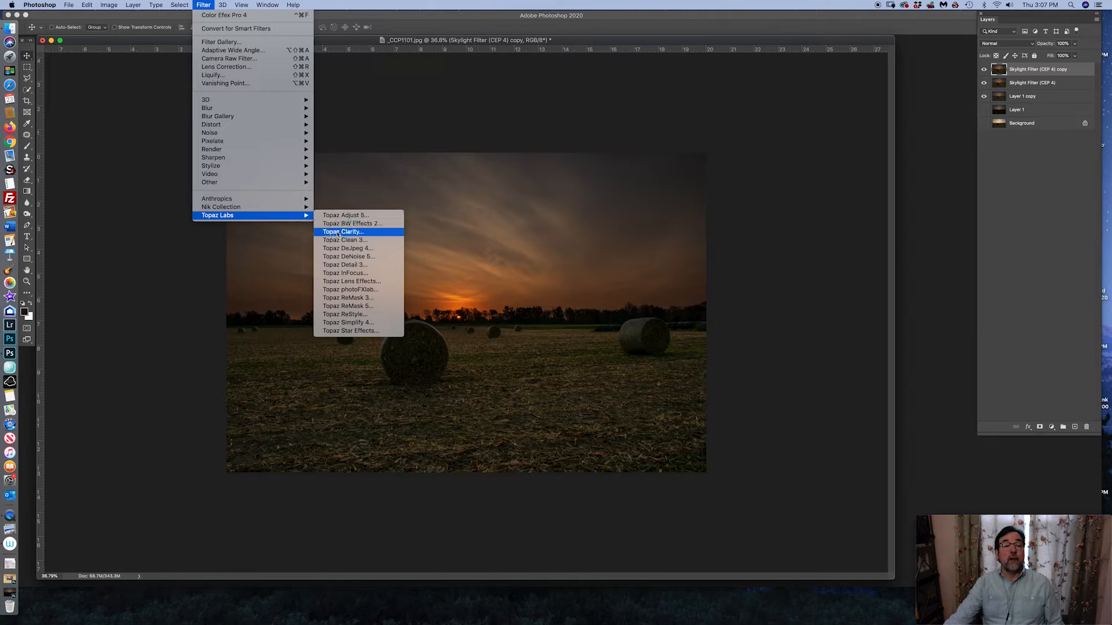
left_click(315, 239)
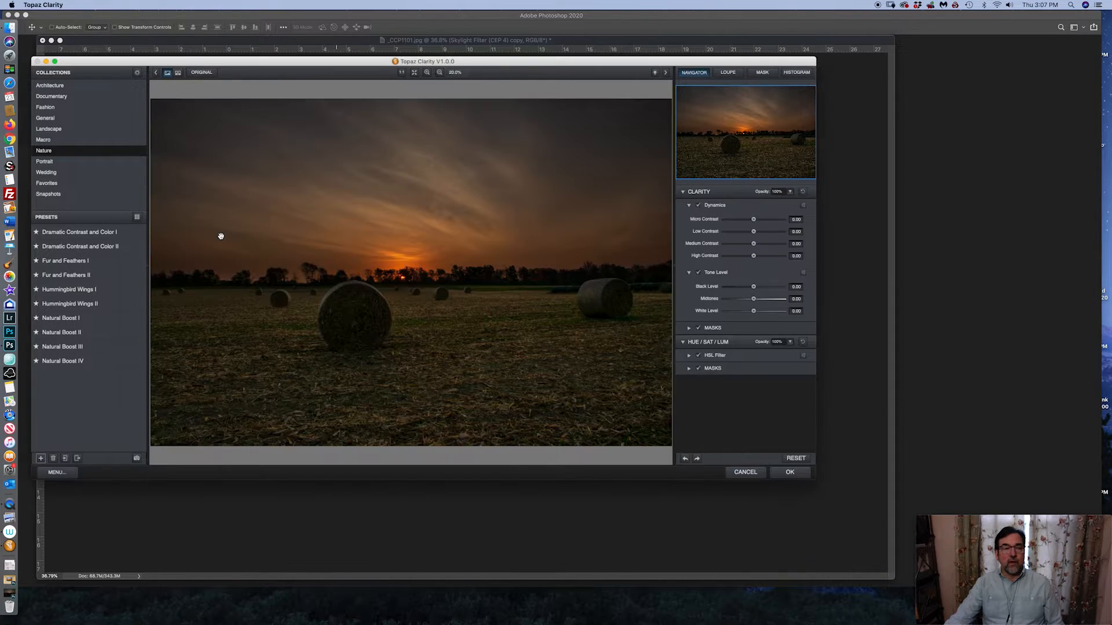
mouse_move(102, 293)
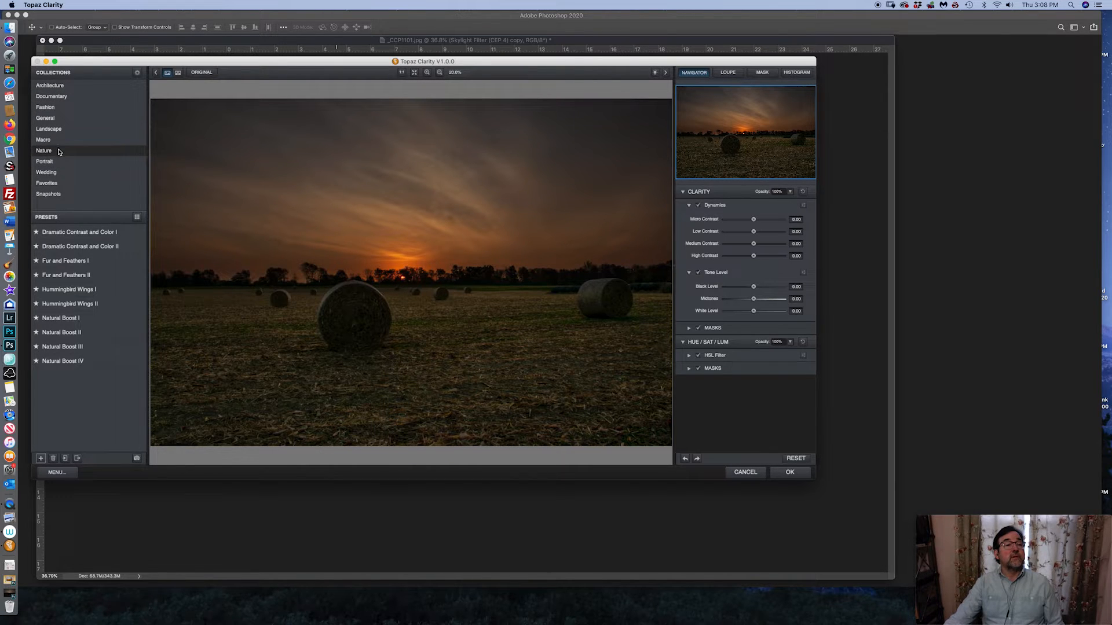
left_click(73, 291)
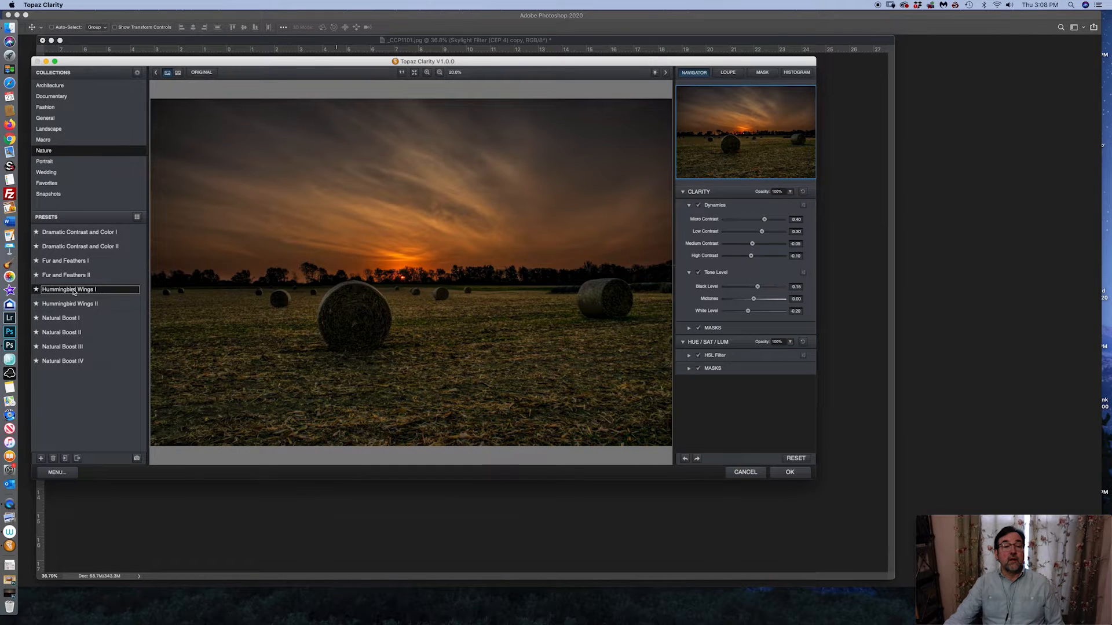
left_click(789, 474)
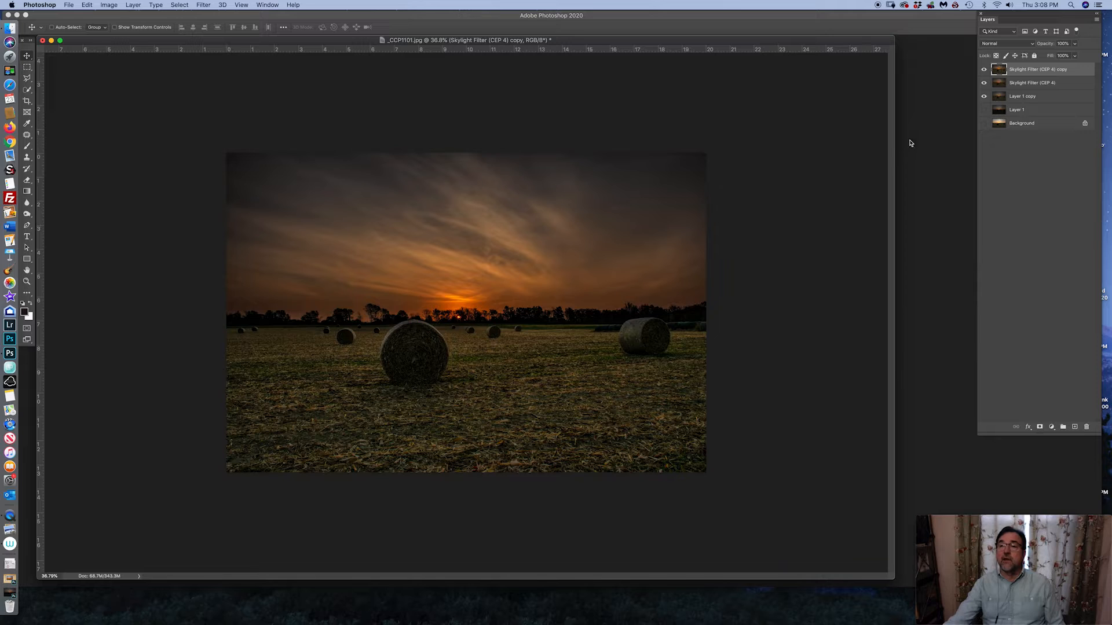
Compare the image with and without the Clarity layer, and hide the Skylight Filter (CEP 4) and Layer 1 copy layers
left_click(984, 82)
left_click(983, 69)
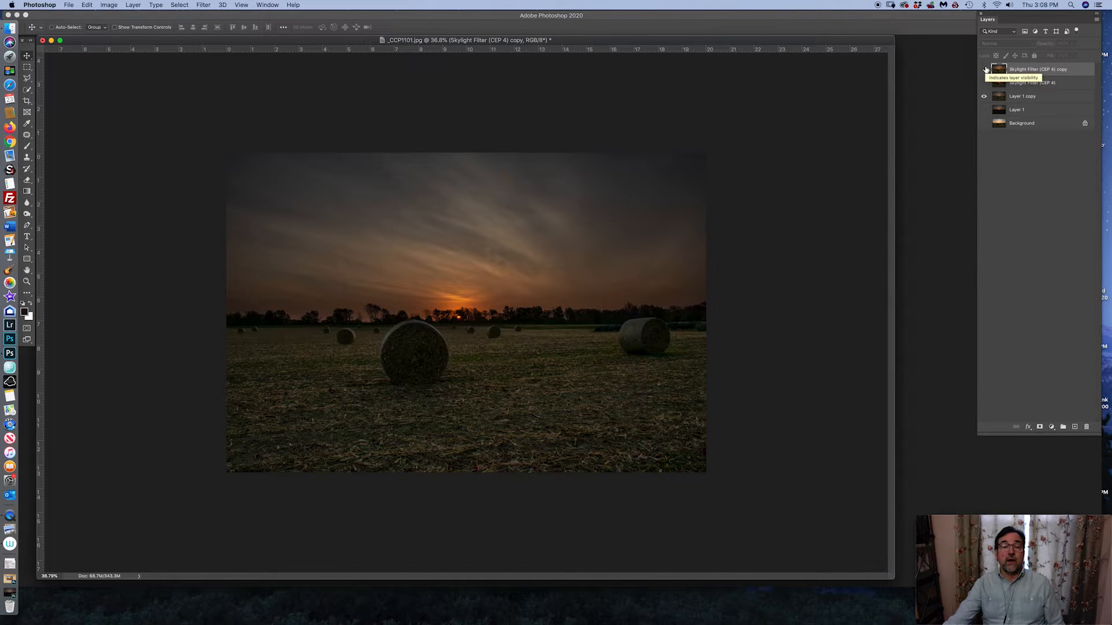
left_click(985, 69)
left_click(985, 69)
left_click(985, 69)
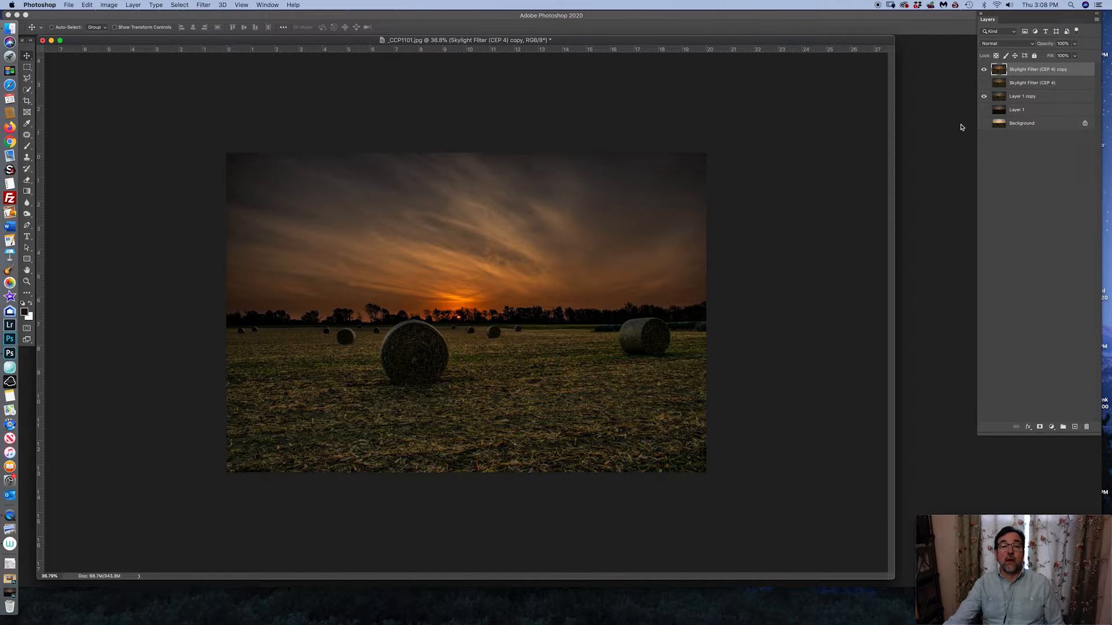
left_click(985, 96)
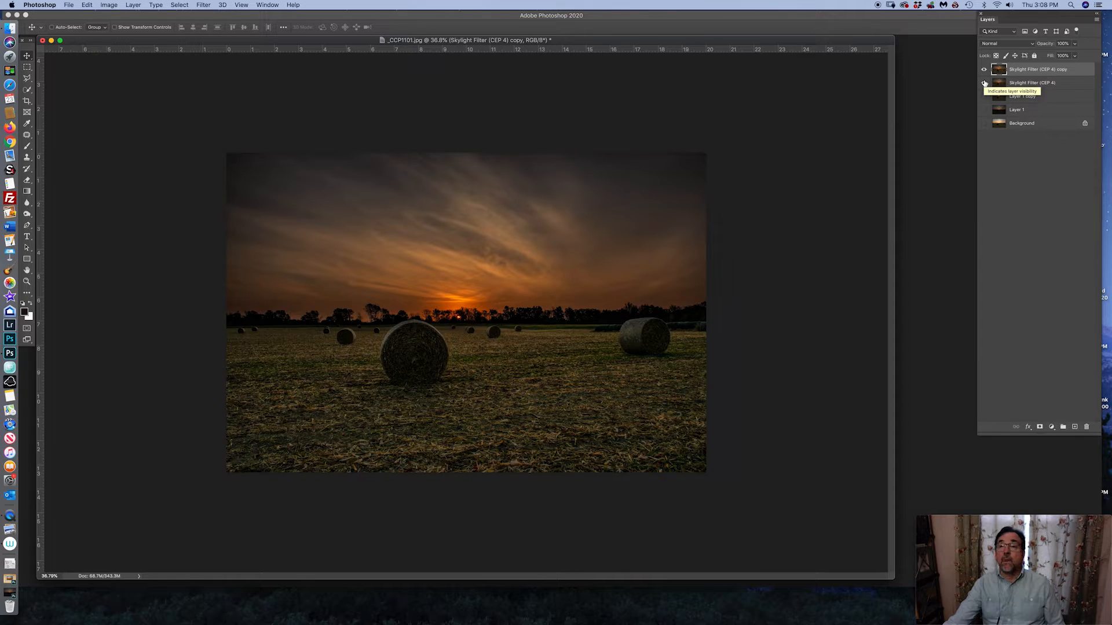
Duplicate the Clarity layer, cool the copy with the Camera Raw Filter at Temperature -28 and Tint +7, and compare before and after
left_click_drag(1067, 69, 1075, 426)
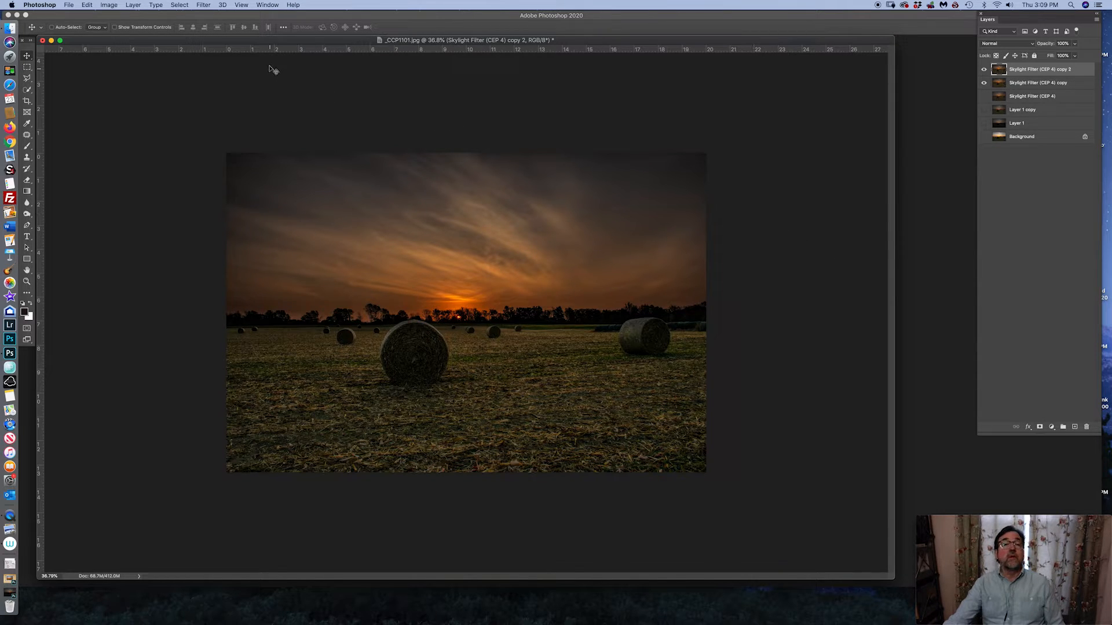
left_click(204, 5)
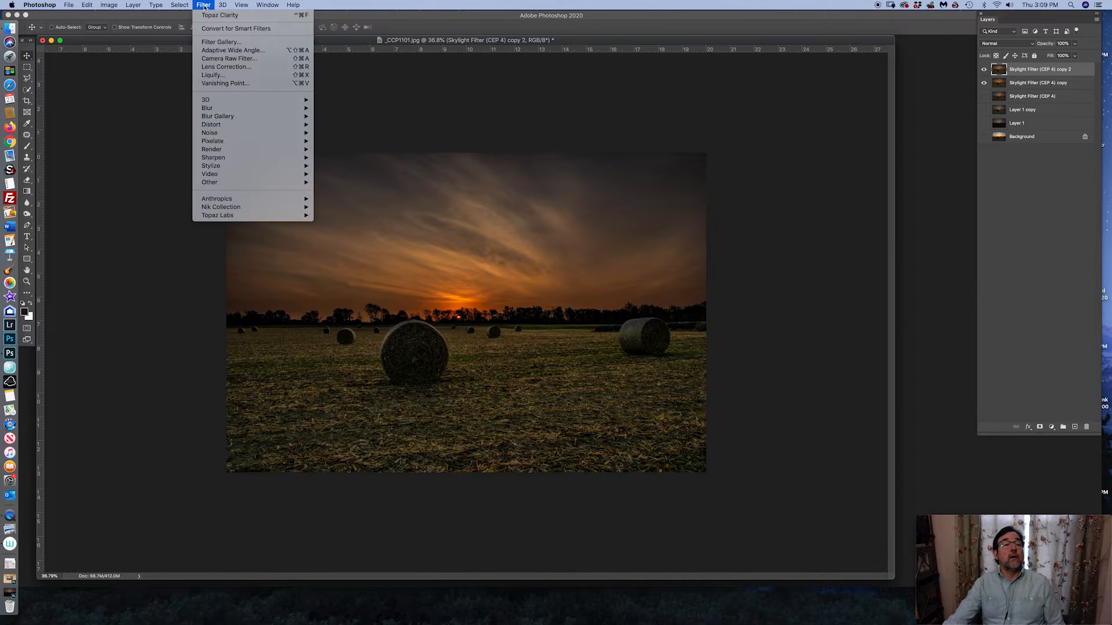
left_click(219, 60)
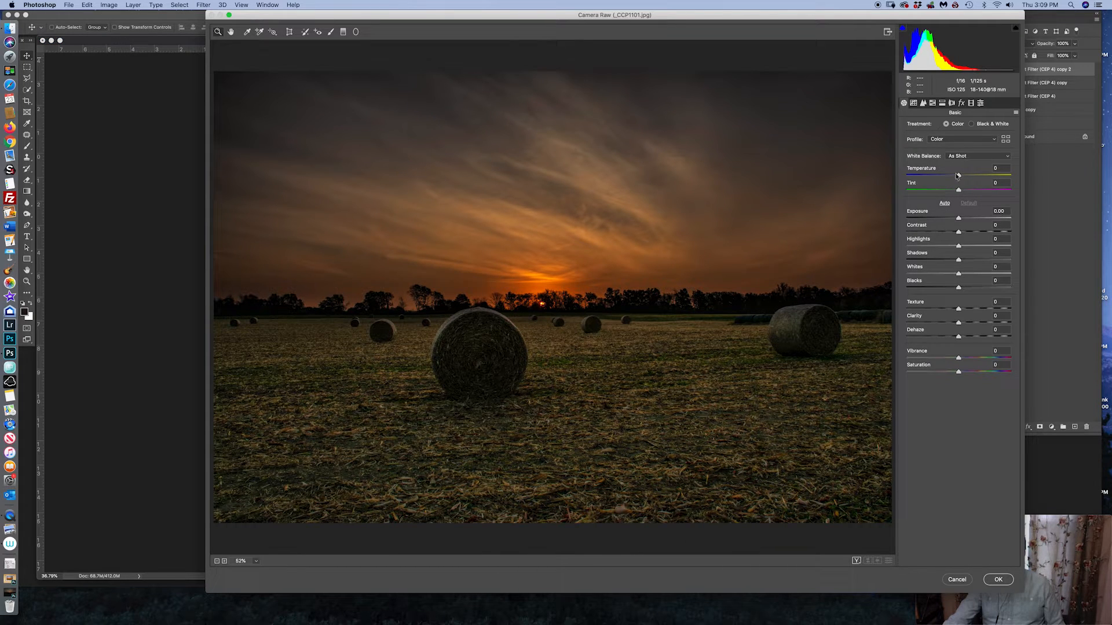
mouse_move(955, 175)
left_mouse_down()
mouse_move(943, 181)
mouse_move(961, 191)
left_mouse_up()
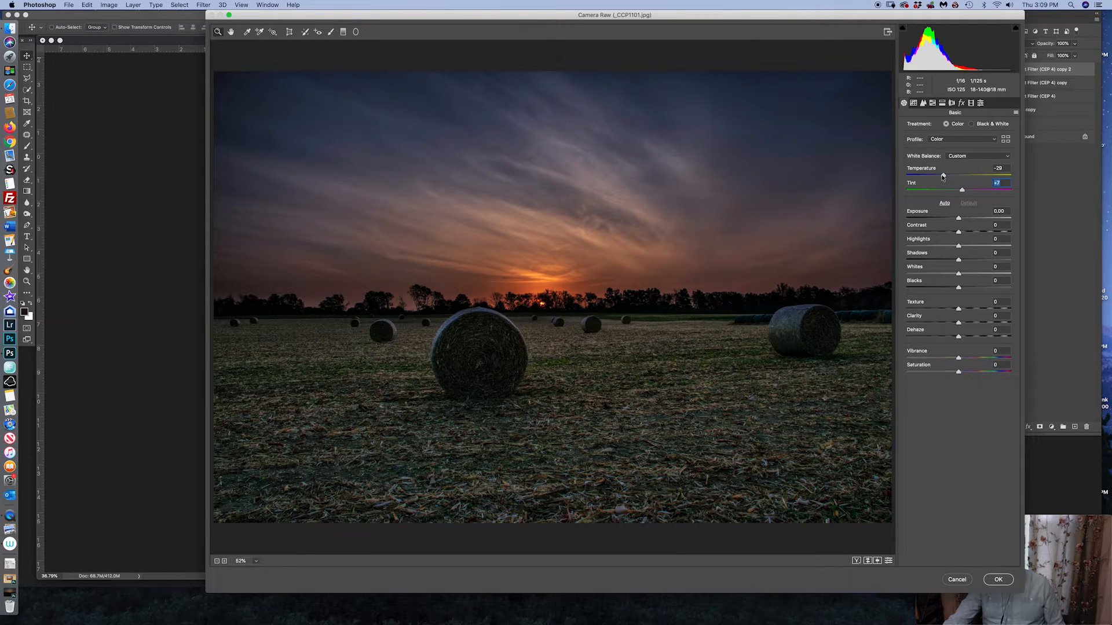
left_click(943, 176)
left_click(999, 580)
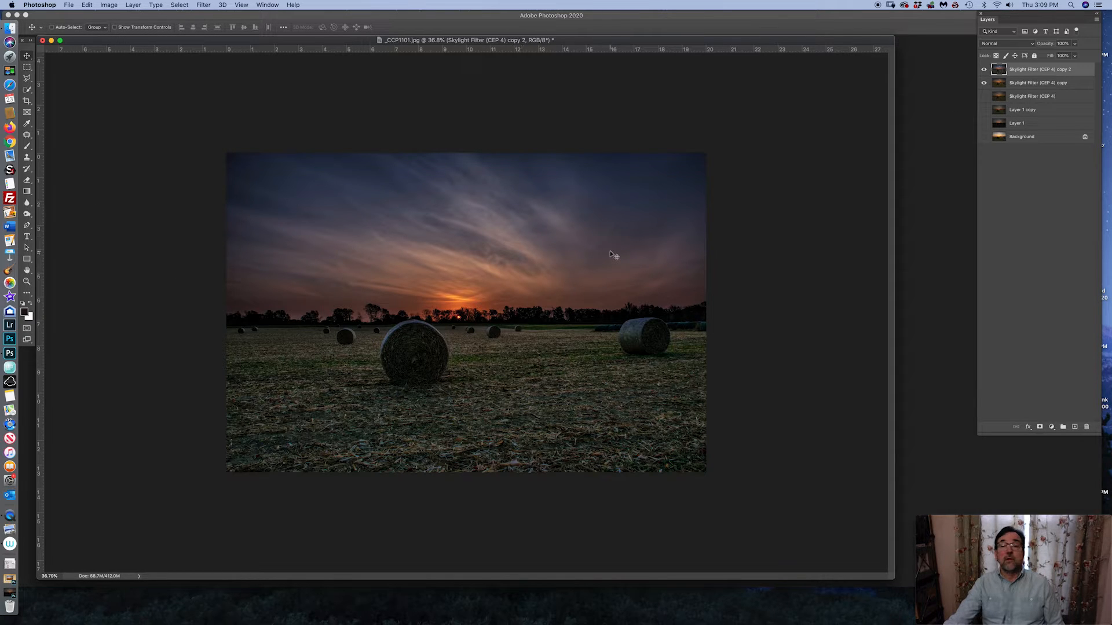
left_click(984, 69)
left_click(984, 70)
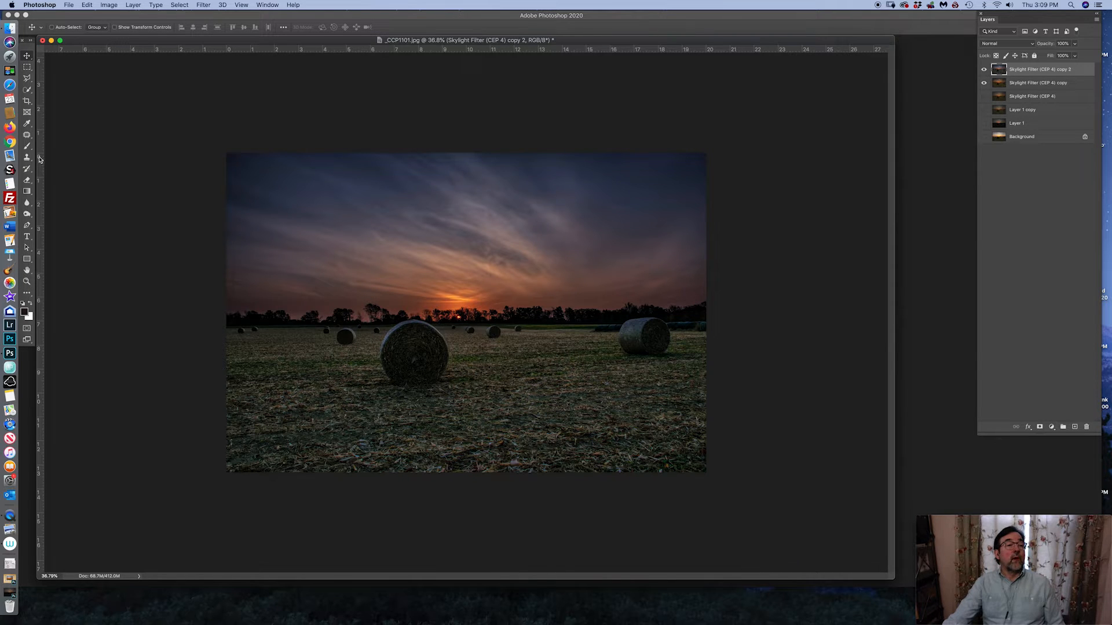
Erase the cooled field and hay bales below the treeline from the top layer with an Eraser brush about 3000 px wide
left_click(28, 179)
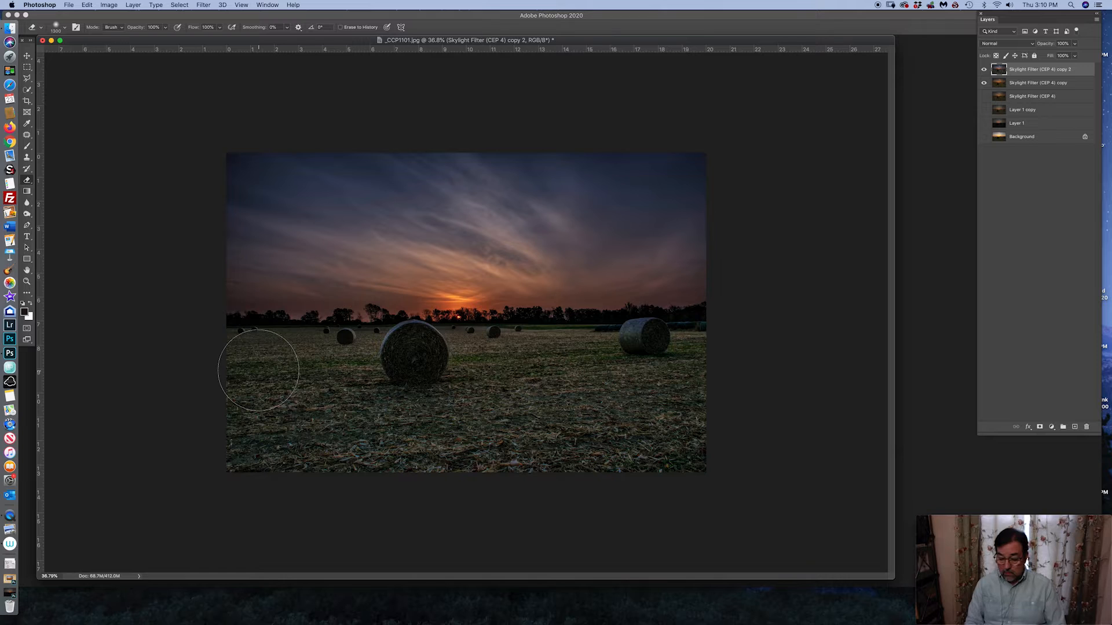
key("bracketright")
key("bracketright")
key("bracketright")
key("bracketright")
key("bracketright")
key("bracketright")
key("bracketright")
key("bracketright")
key("bracketright")
key("bracketright")
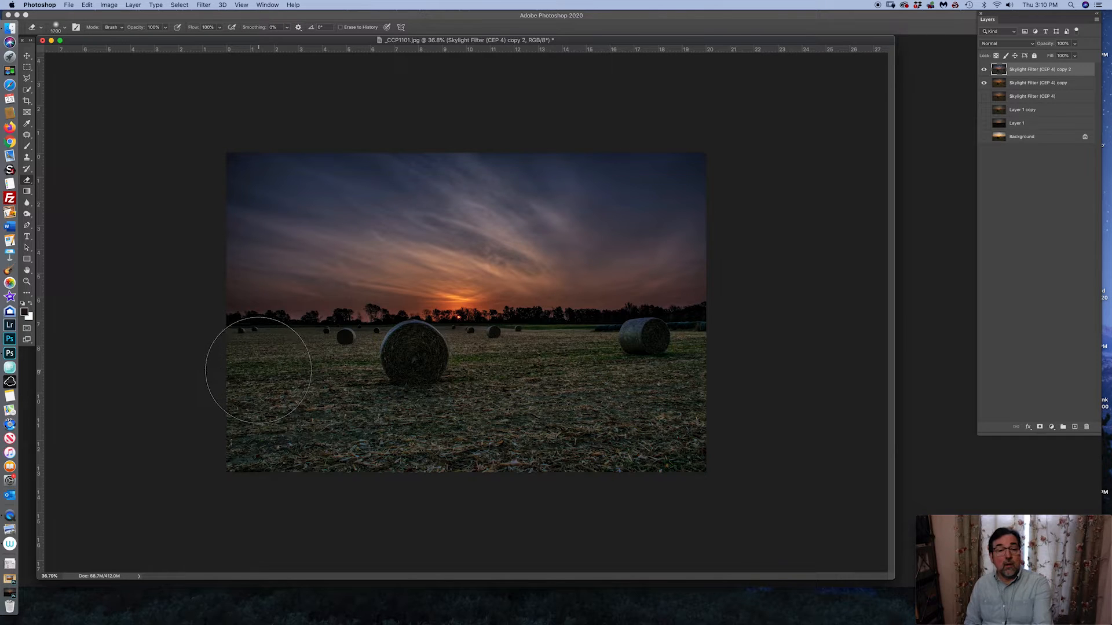
key("bracketright")
key("bracketright")
key("bracketright")
key("bracketright")
key("bracketright")
key("bracketright")
key("bracketright")
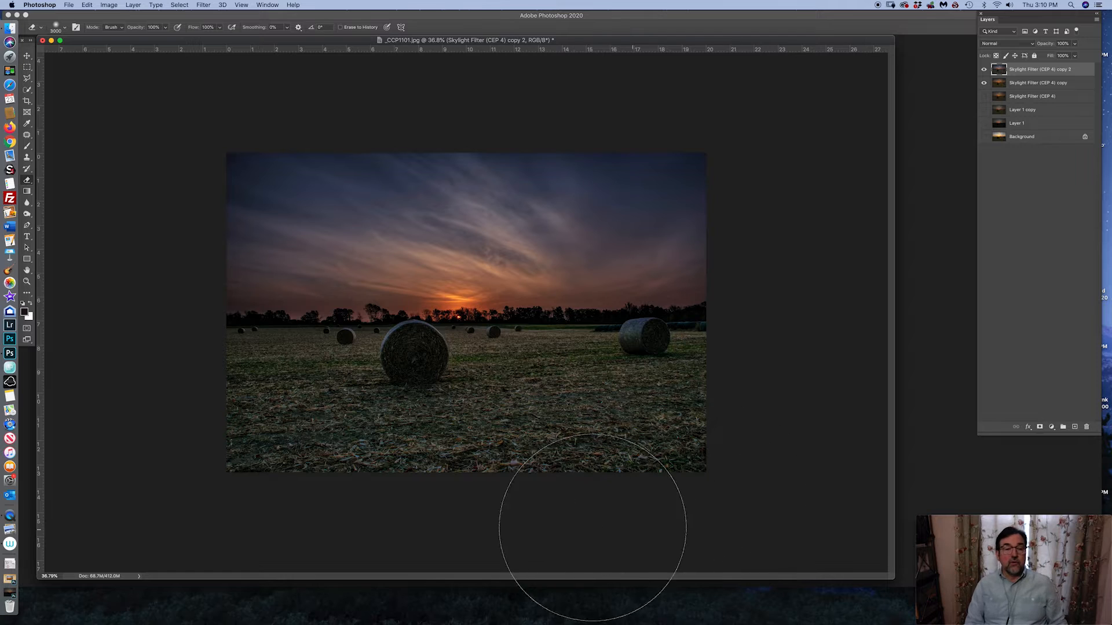
mouse_move(257, 421)
left_mouse_down()
mouse_move(290, 397)
mouse_move(247, 378)
mouse_move(678, 369)
mouse_move(691, 402)
mouse_move(524, 430)
mouse_move(465, 477)
mouse_move(679, 470)
mouse_move(721, 411)
mouse_move(722, 371)
mouse_move(702, 354)
mouse_move(469, 364)
mouse_move(224, 355)
mouse_move(722, 311)
mouse_move(679, 331)
mouse_move(493, 355)
mouse_move(329, 347)
mouse_move(190, 305)
mouse_move(746, 324)
mouse_move(746, 396)
mouse_move(507, 445)
mouse_move(184, 432)
mouse_move(497, 431)
mouse_move(692, 410)
mouse_move(775, 377)
mouse_move(743, 298)
mouse_move(593, 368)
mouse_move(220, 414)
mouse_move(722, 450)
mouse_move(765, 331)
left_mouse_up()
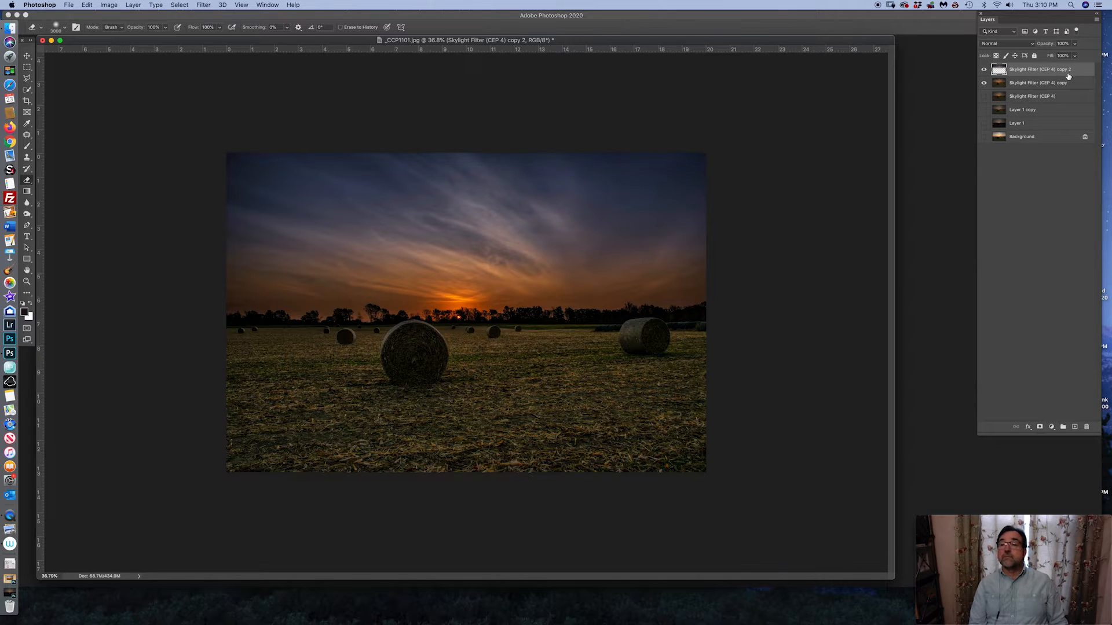
Merge the two visible Skylight Filter copies into one layer and switch to the Move tool
left_click(1051, 84)
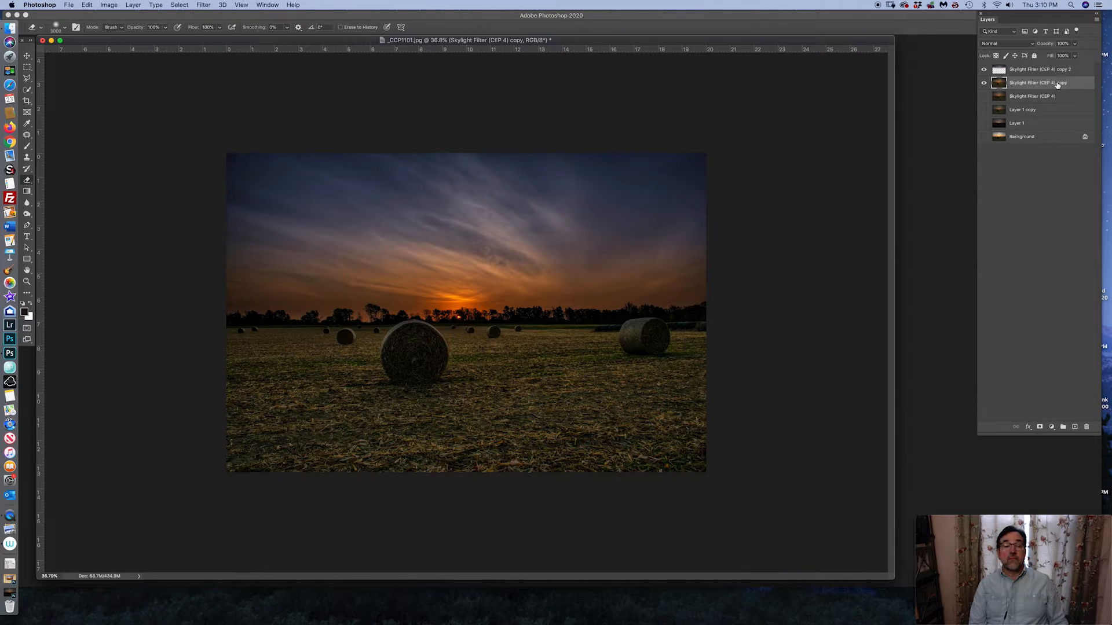
left_click(1097, 22)
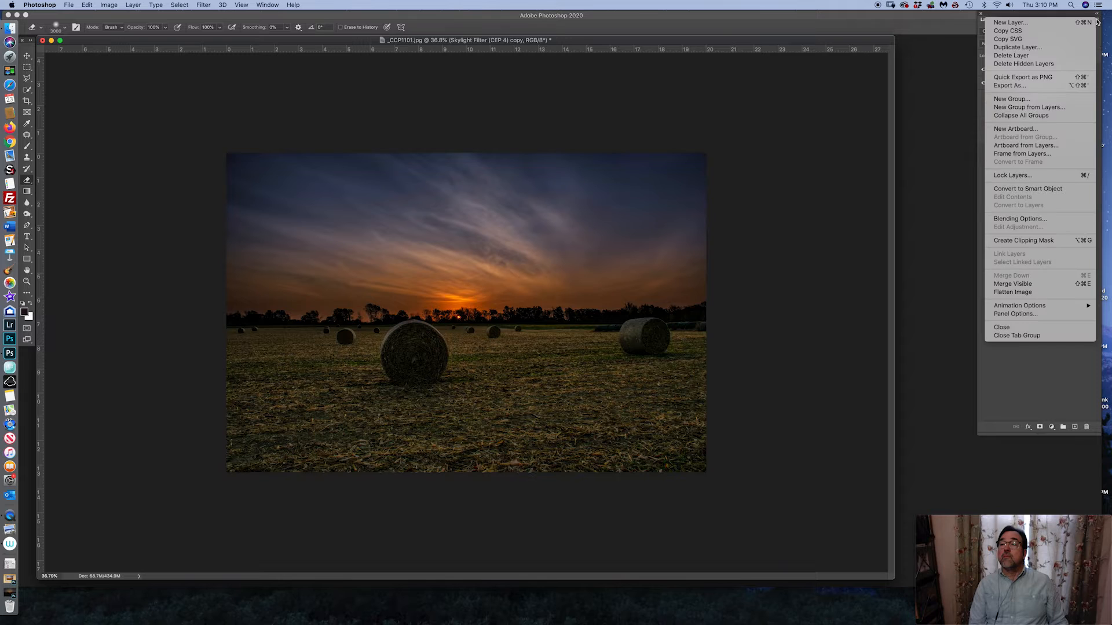
left_click(1011, 285)
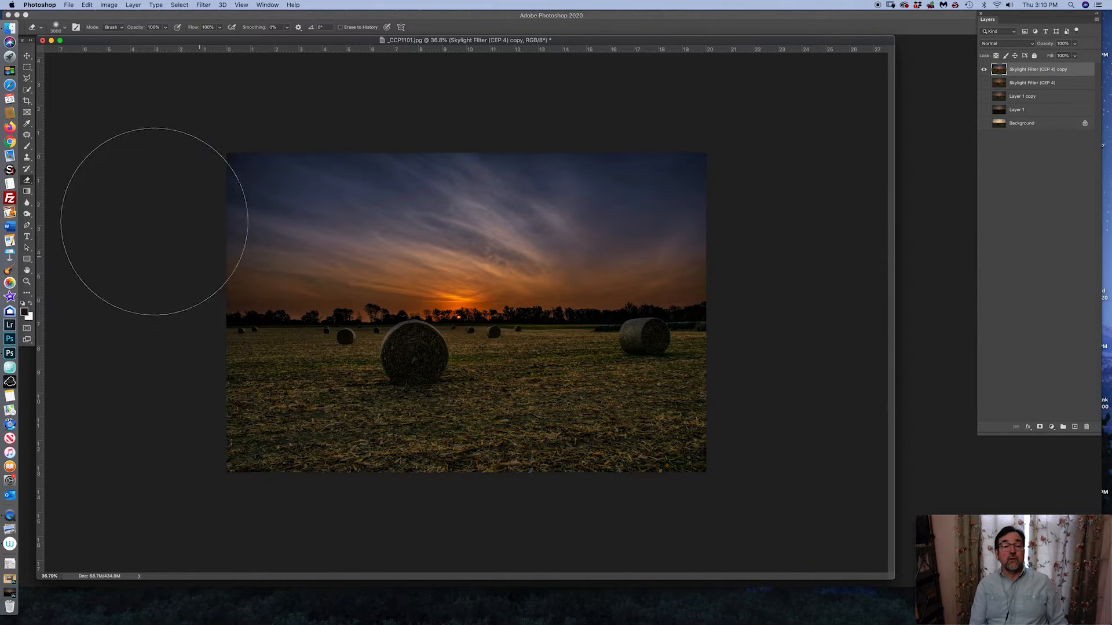
left_click(26, 54)
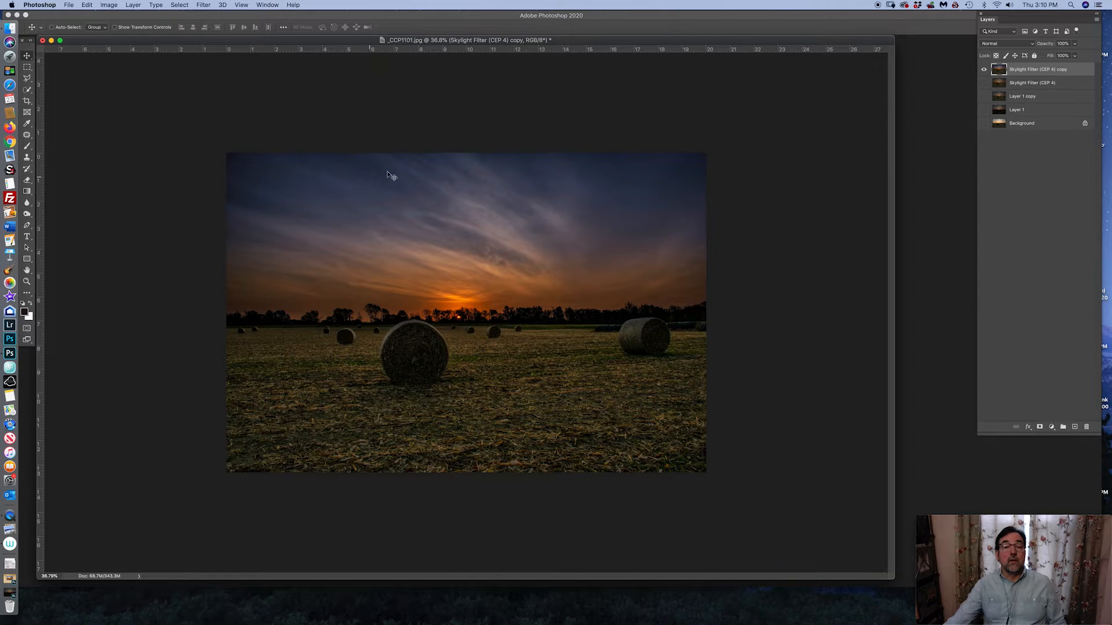
Try Topaz Clarity's Landscape presets Sunset I and Sunset II on the merged layer, and apply Sunset III
left_click(199, 5)
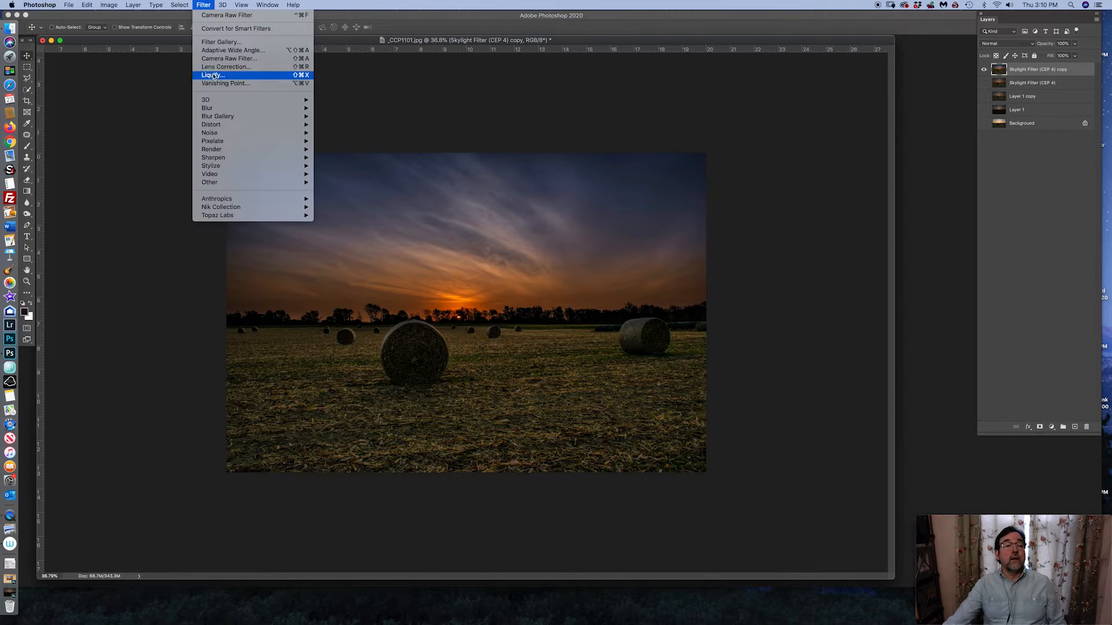
mouse_move(210, 217)
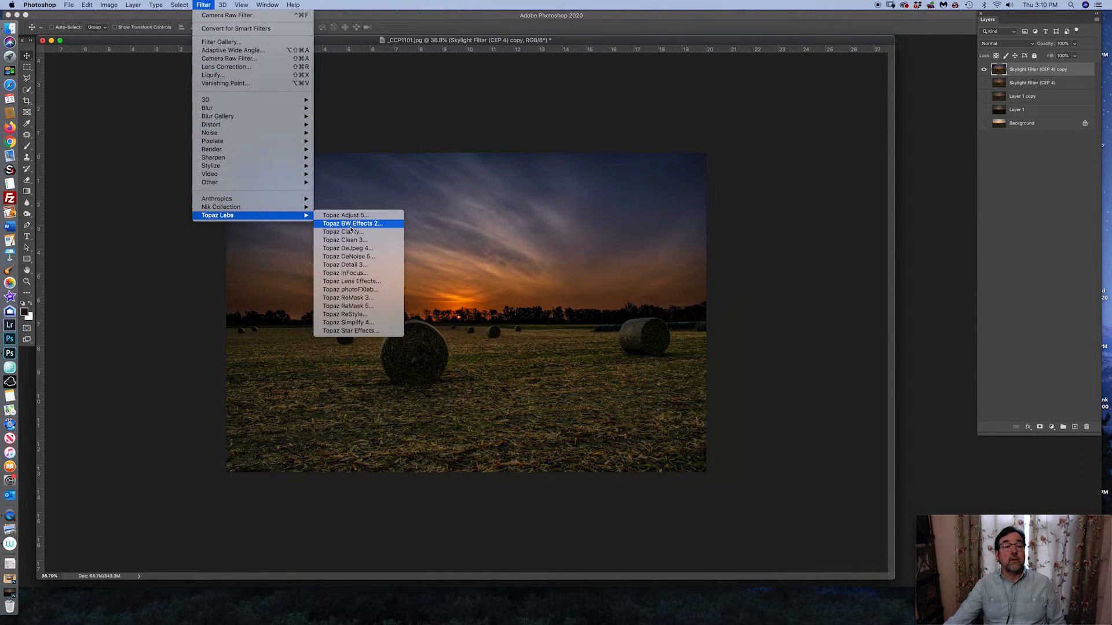
left_click(349, 232)
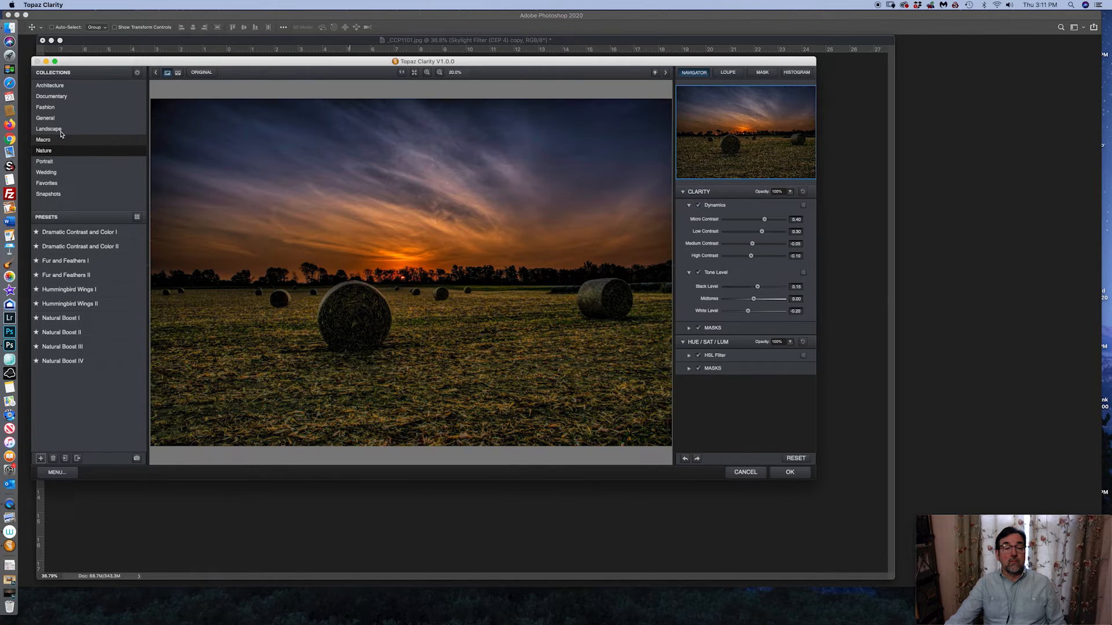
left_click(60, 130)
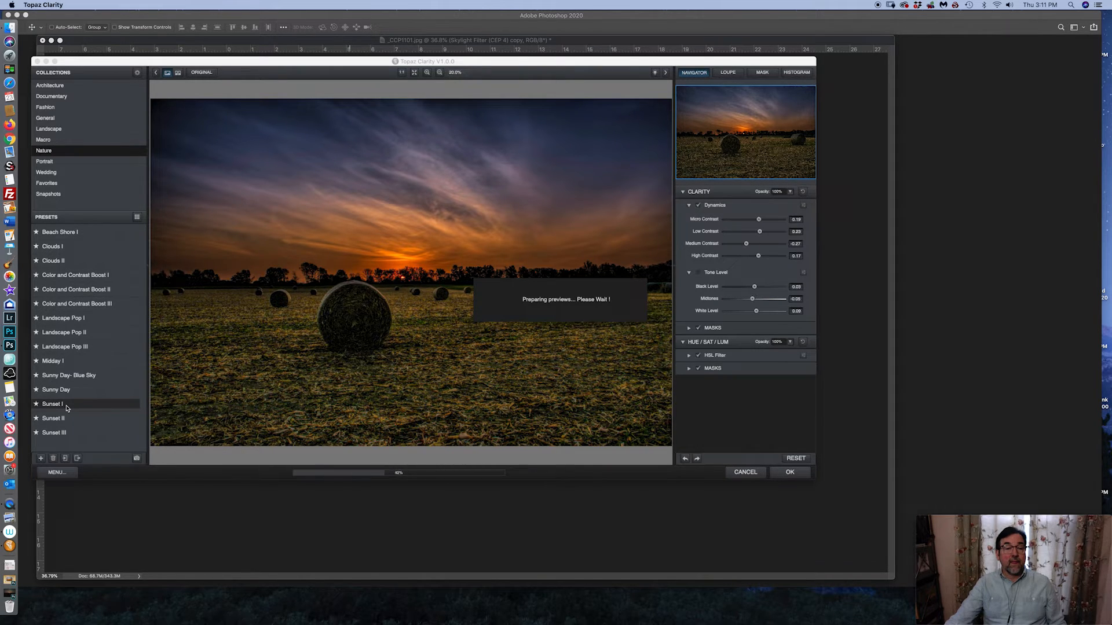
left_click(67, 408)
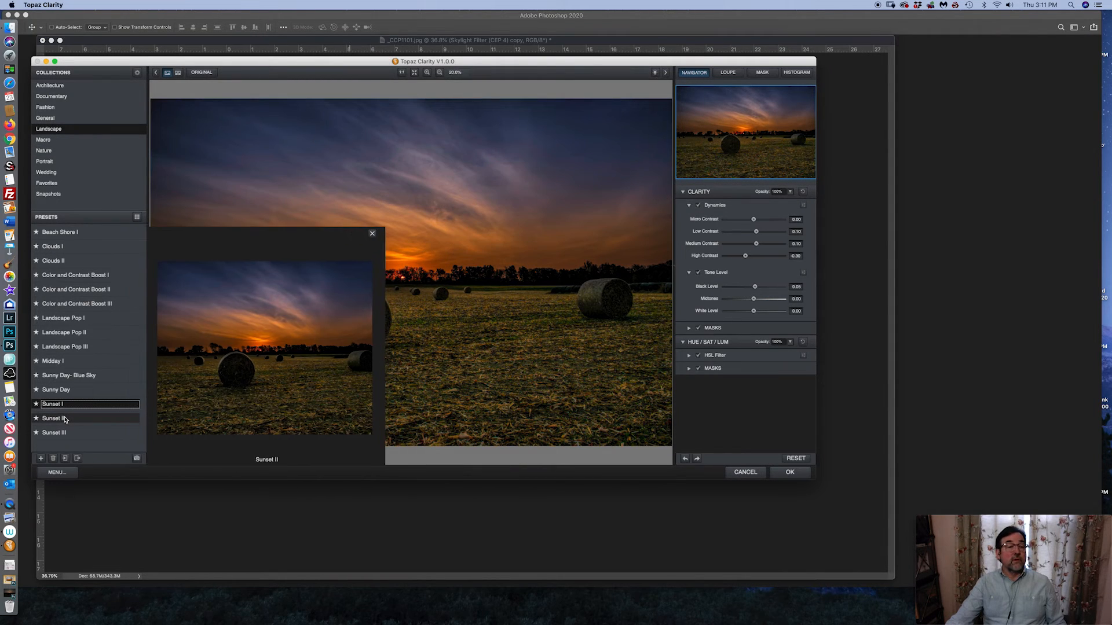
left_click(66, 419)
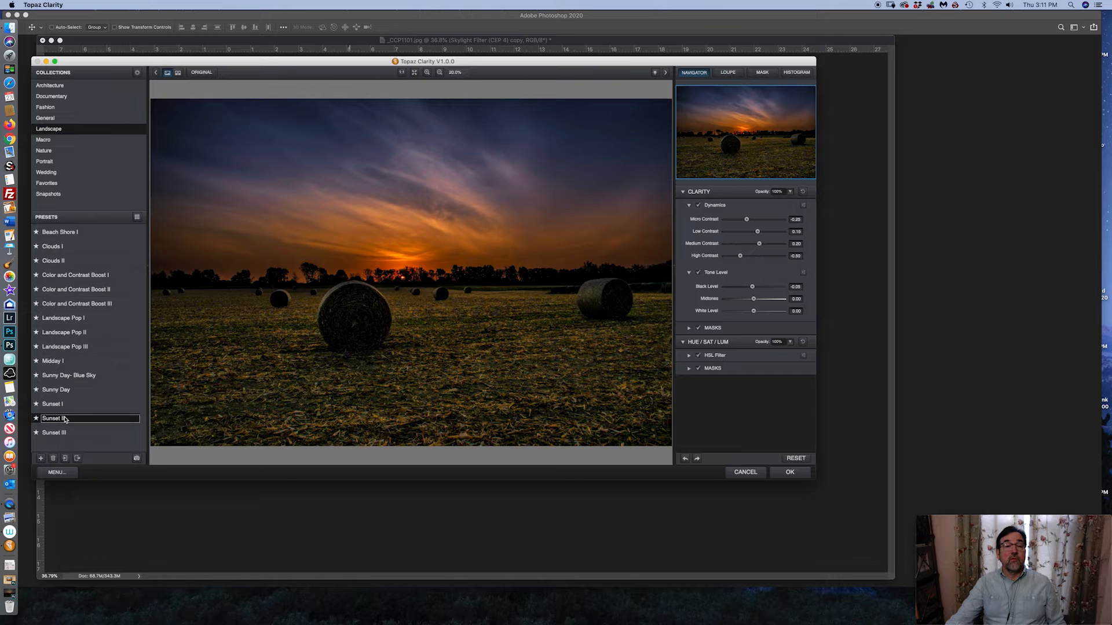
mouse_move(66, 435)
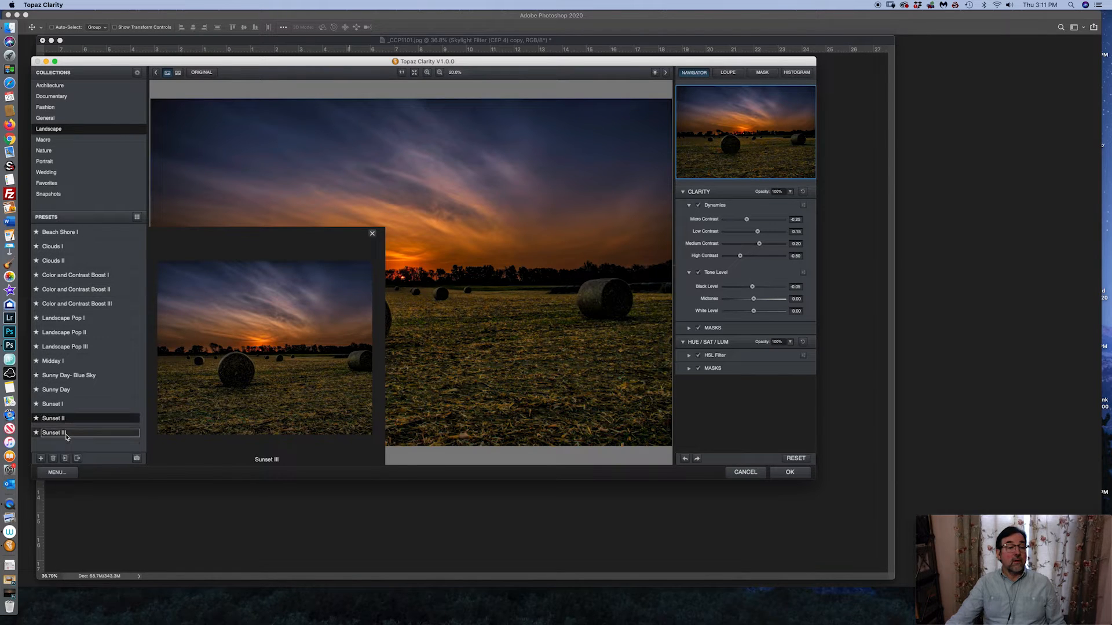
left_click(66, 434)
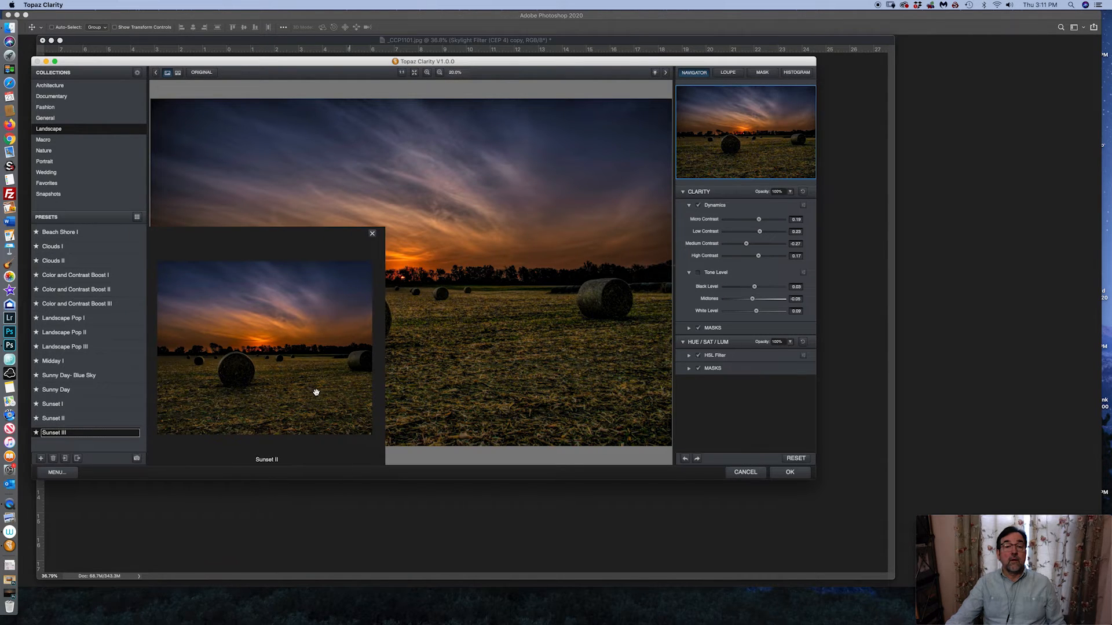
left_click(789, 473)
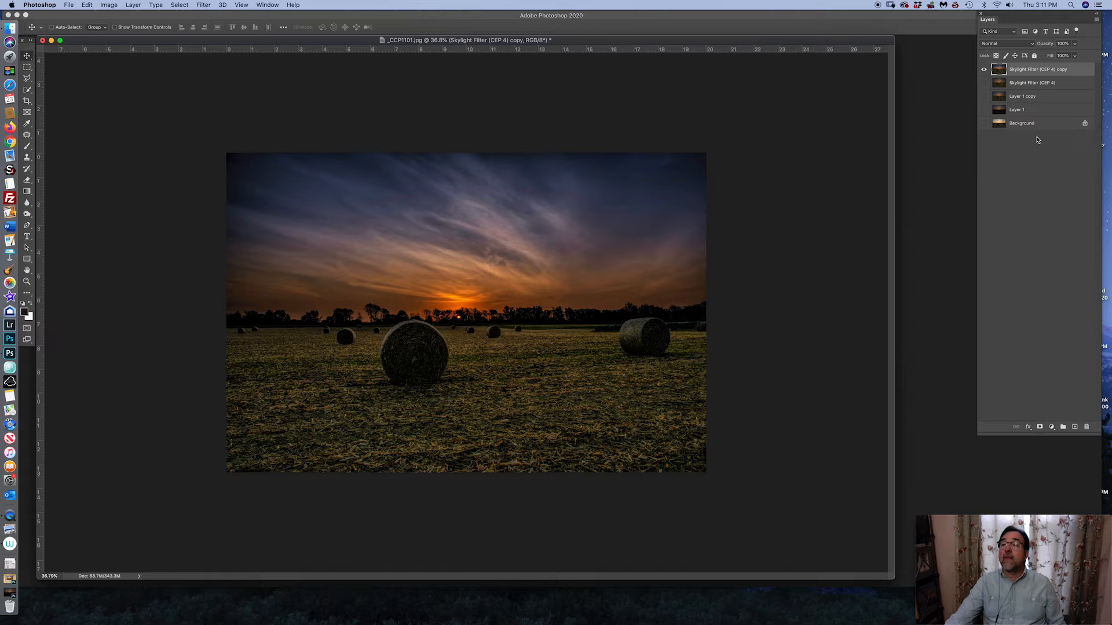
Show Layer 1 and Layer 1 copy and compare them with the merged Skylight Filter copy above by toggling its visibility
left_click(985, 70)
left_click(984, 70)
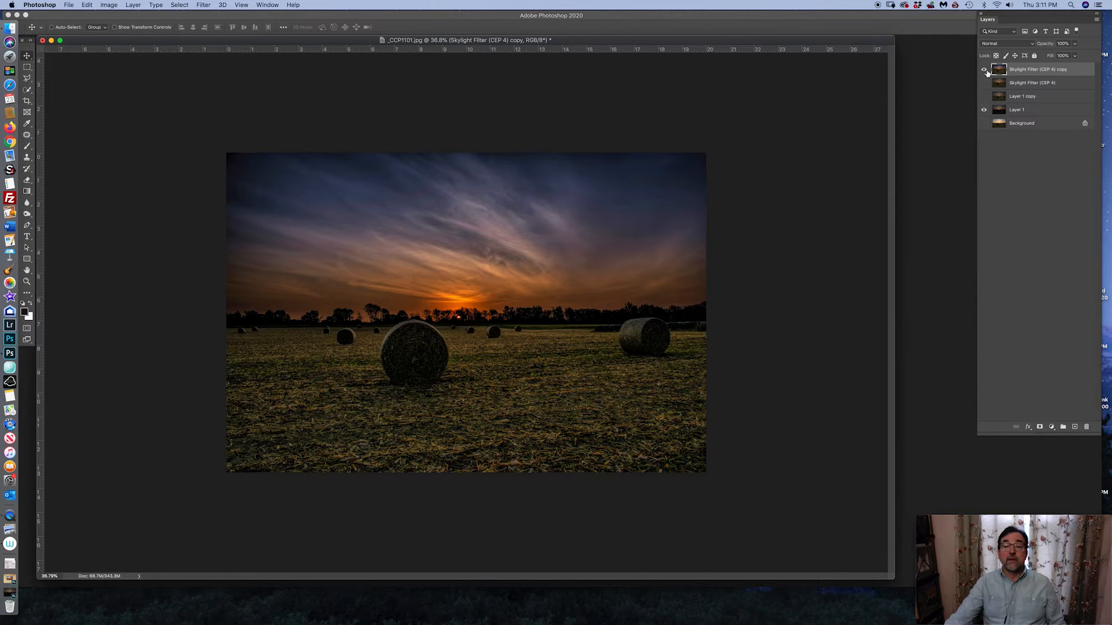
left_click(985, 69)
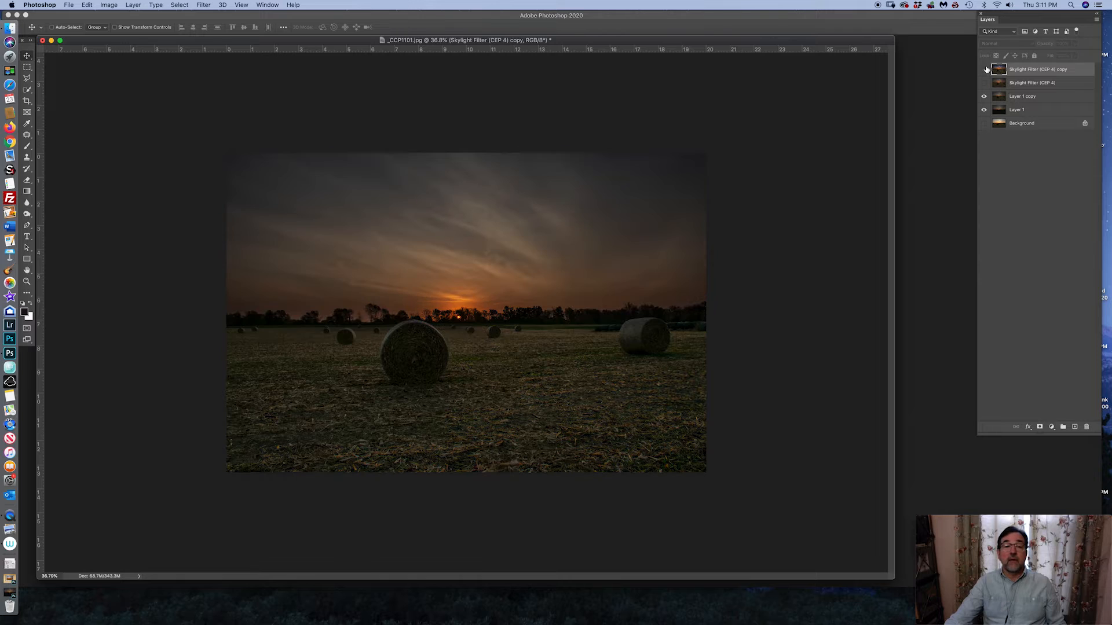
left_click(985, 70)
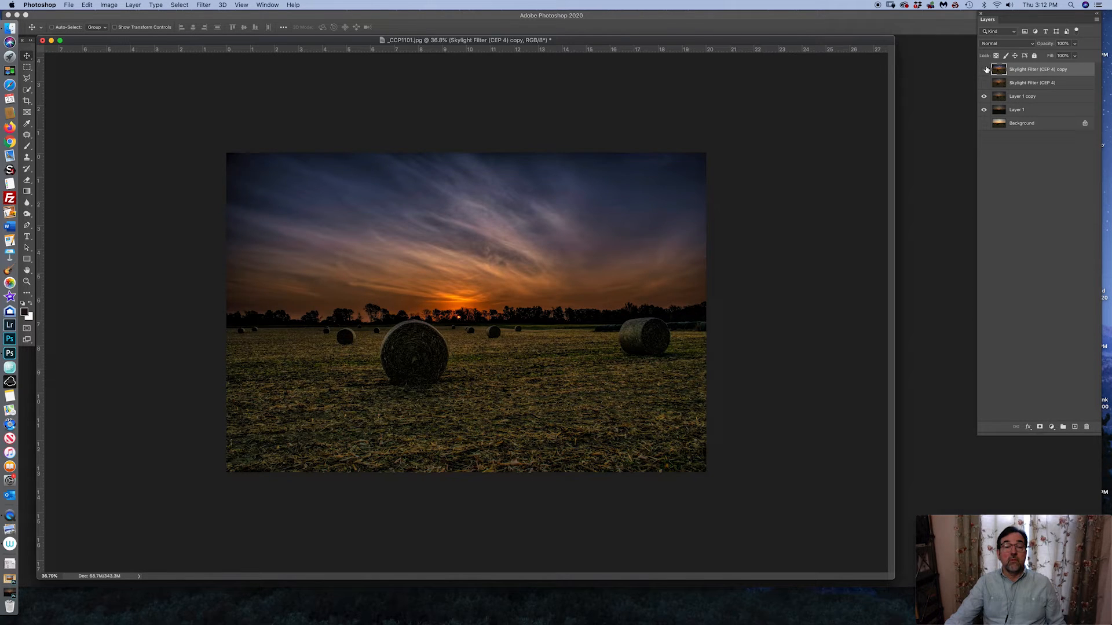
left_click(986, 69)
left_click(985, 69)
left_click(985, 69)
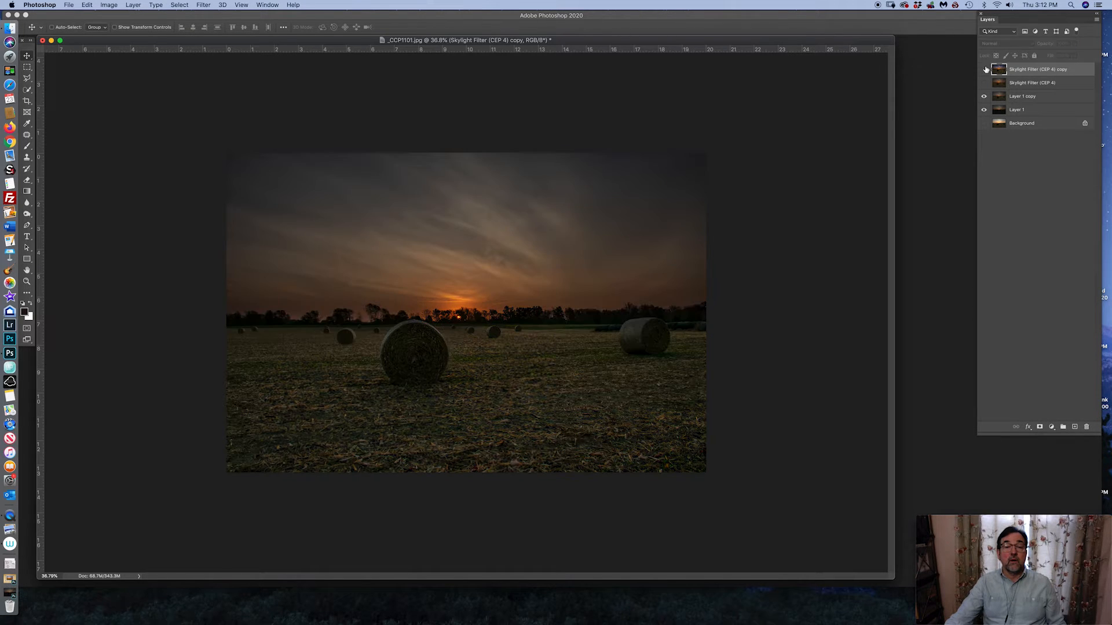
left_click(985, 69)
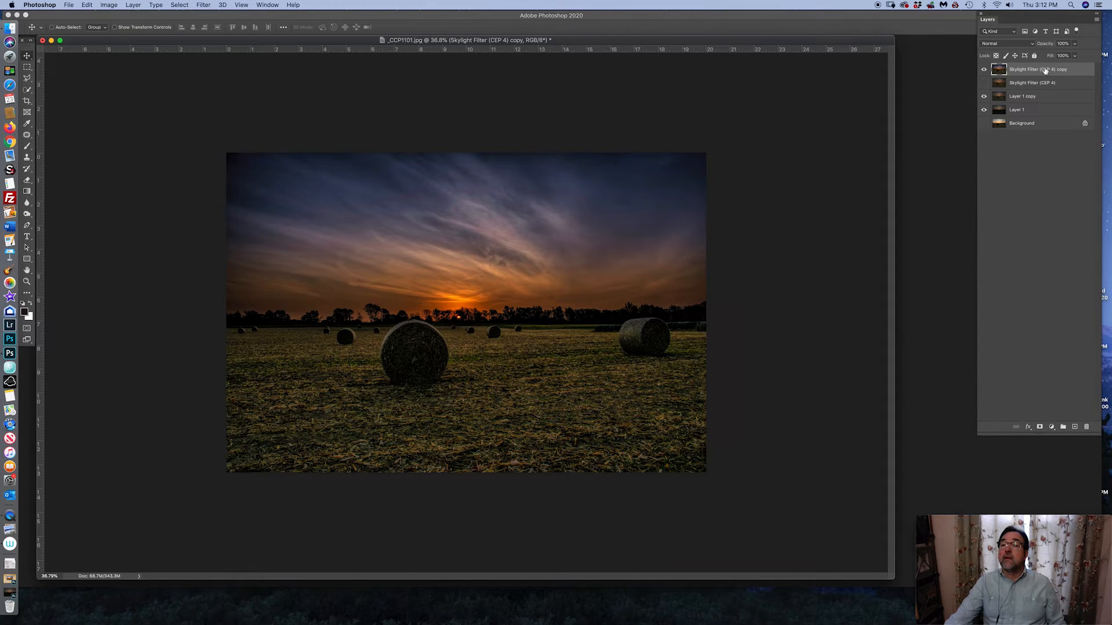
Duplicate the merged Skylight Filter copy, hide the duplicate, and select the original beneath it
left_click_drag(1045, 70, 1074, 426)
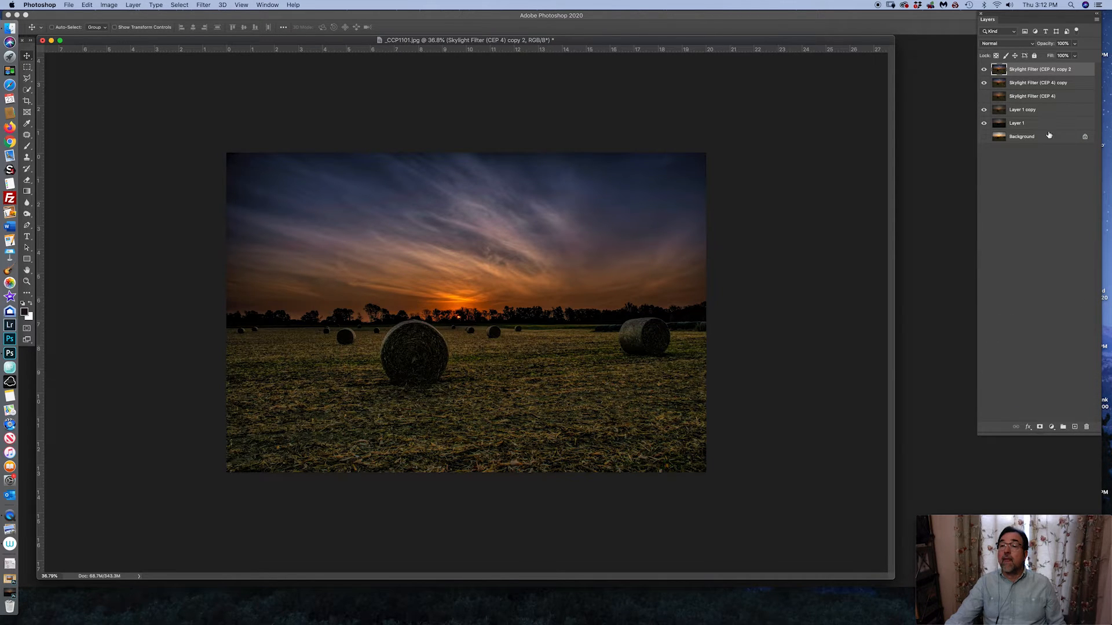
left_click(983, 70)
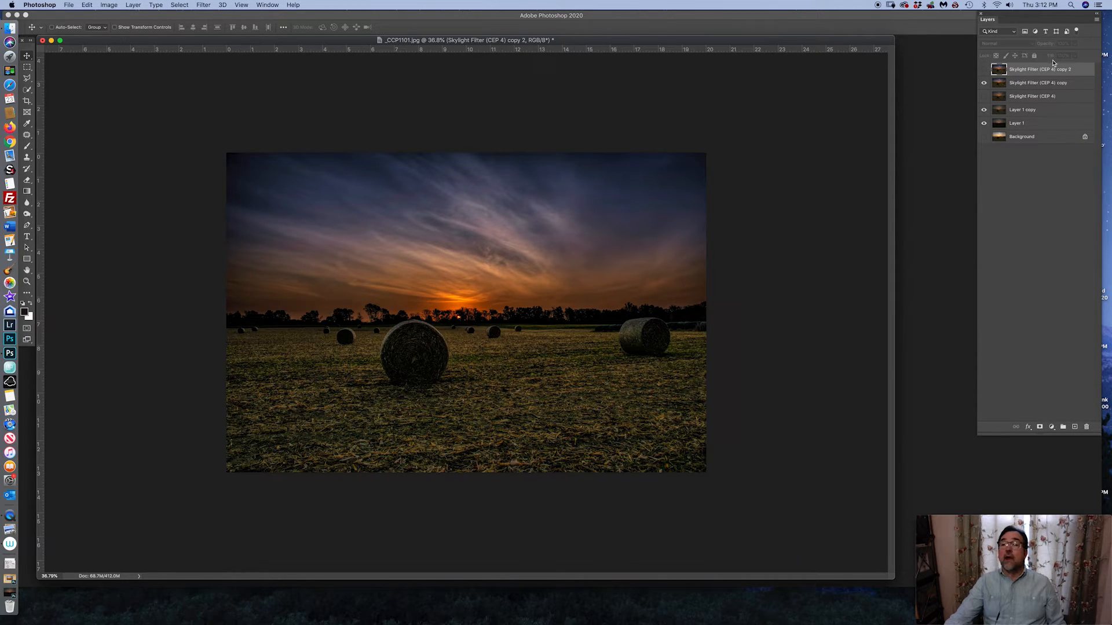
left_click(1046, 83)
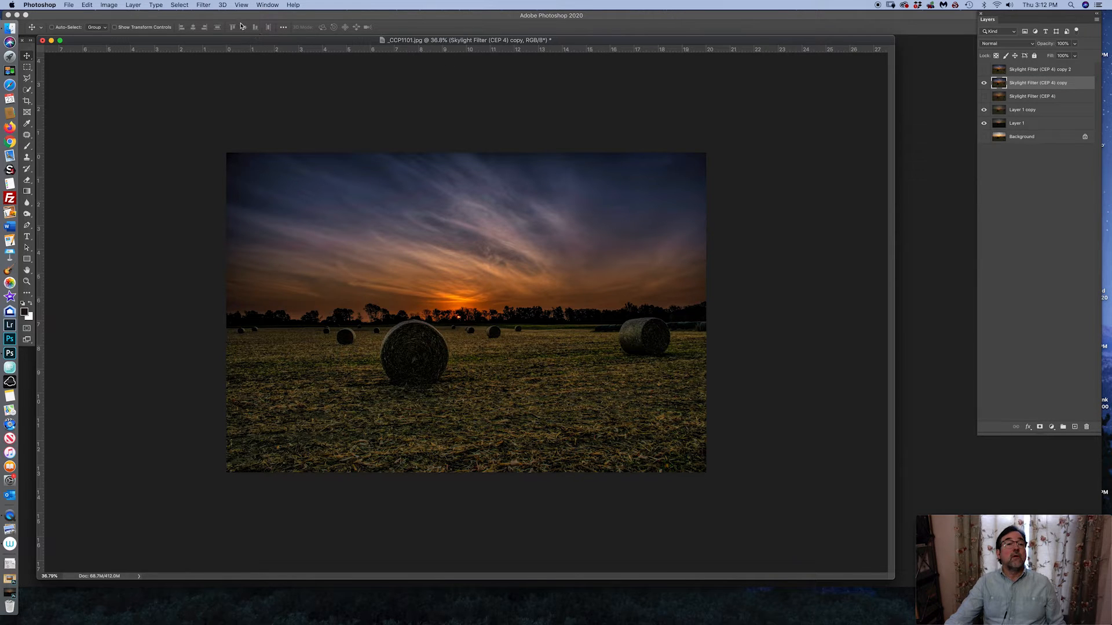
Apply the Camera Raw Filter to the selected layer with Temperature +1, Tint +51 and Shadows +93
left_click(203, 6)
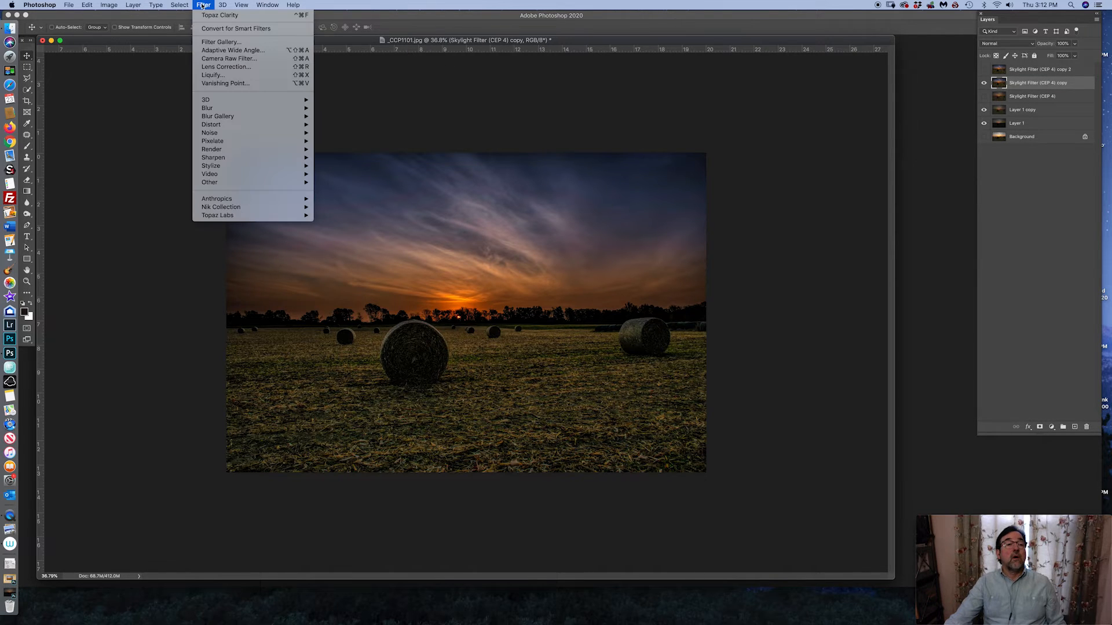
left_click(225, 60)
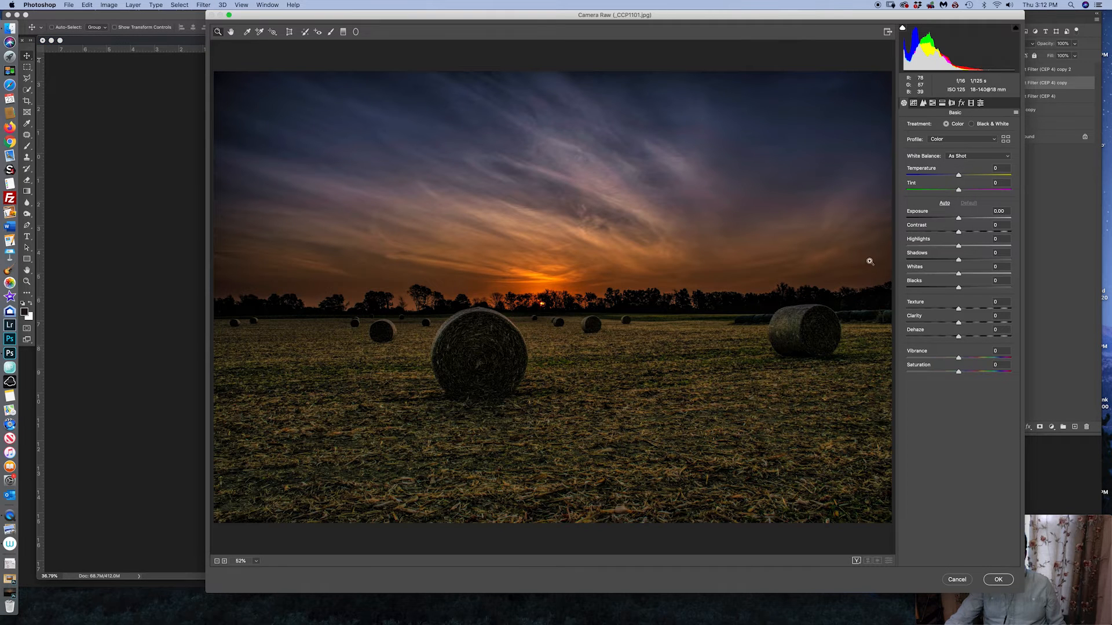
left_click_drag(959, 191, 984, 192)
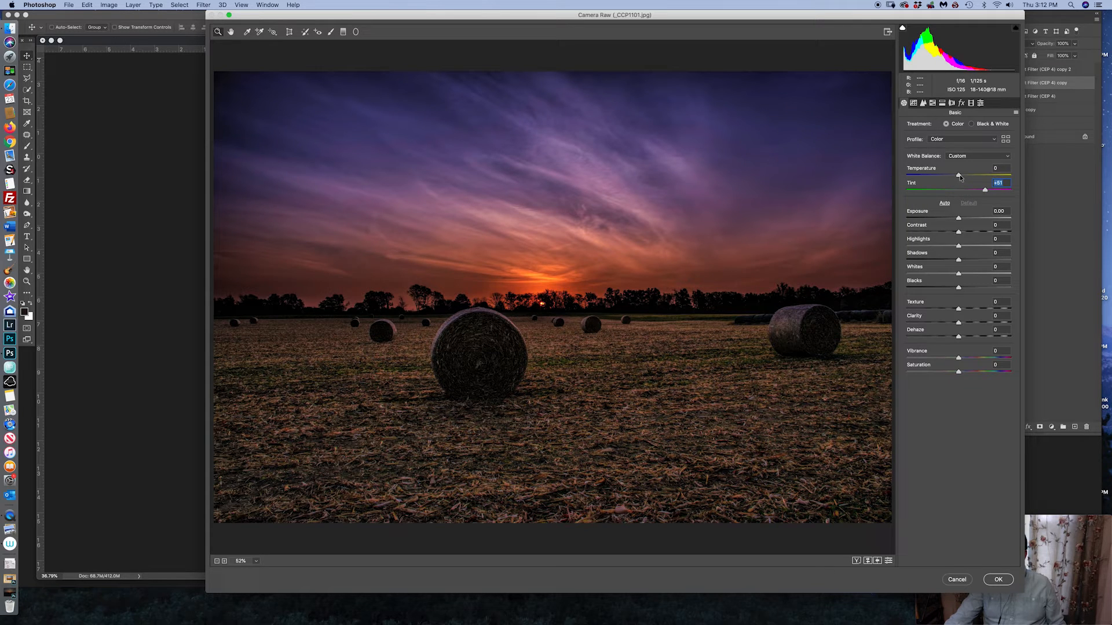
left_click_drag(960, 175, 971, 176)
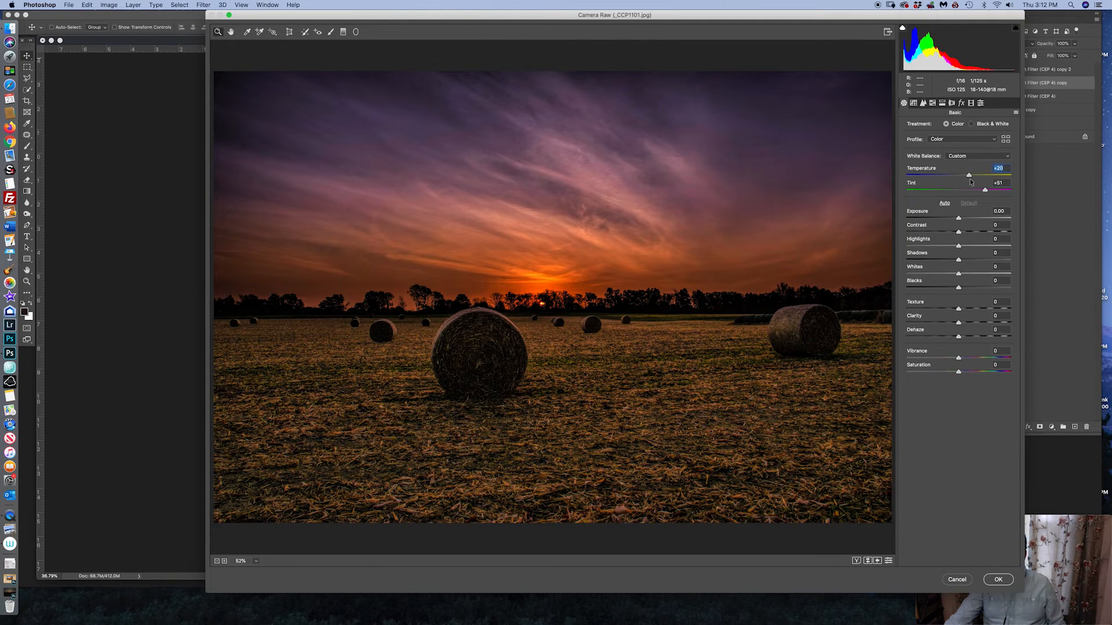
left_click_drag(959, 260, 1012, 260)
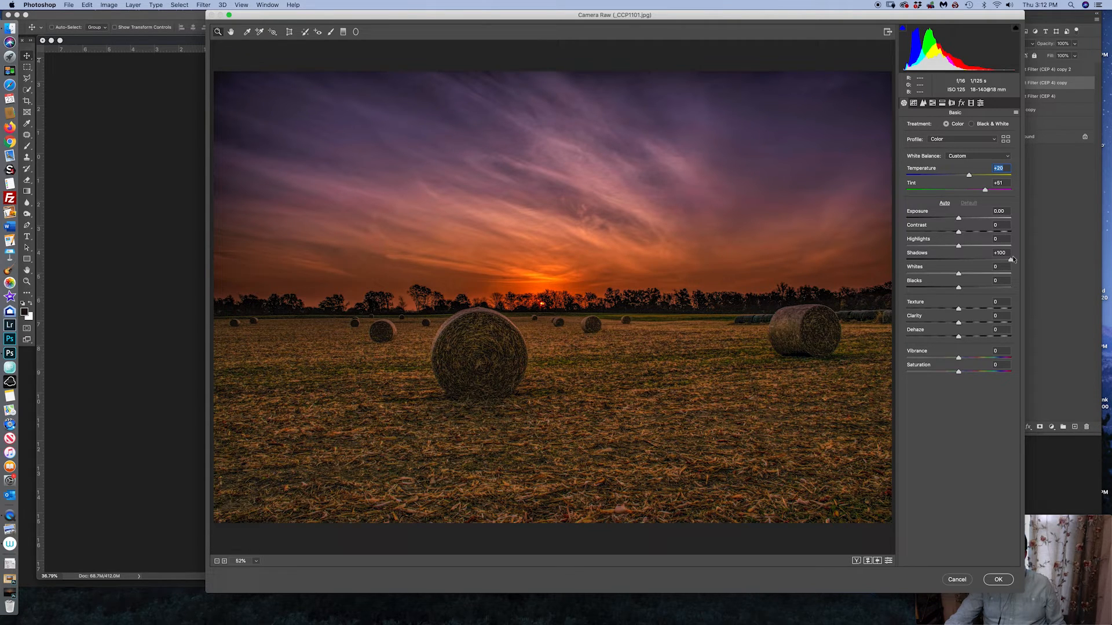
left_click_drag(1009, 260, 1006, 261)
left_click_drag(1006, 261, 1007, 261)
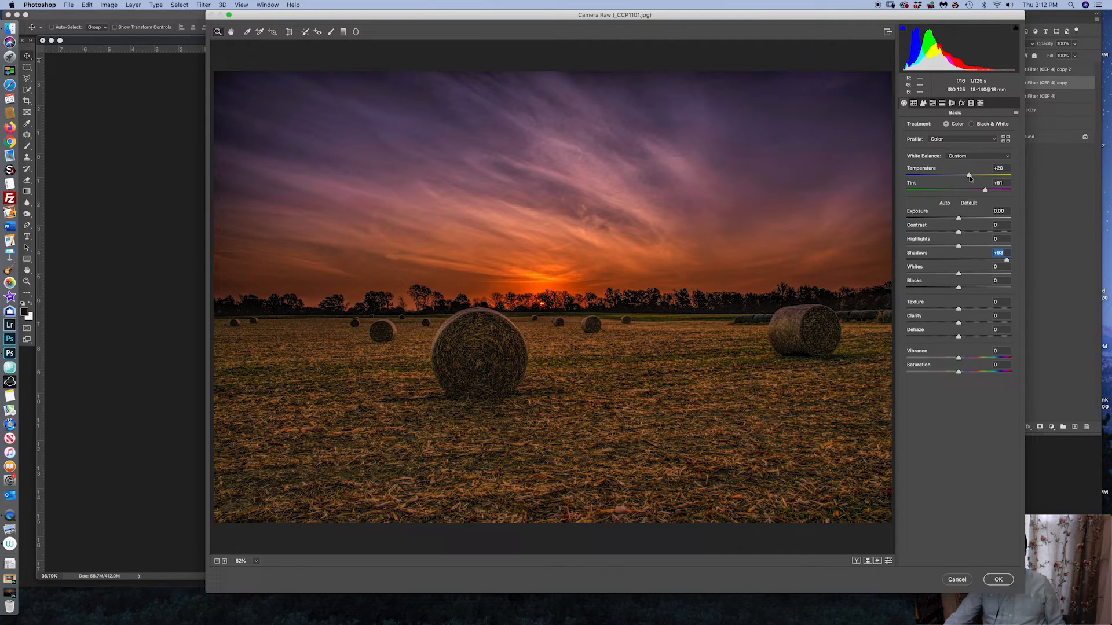
left_click_drag(968, 176, 955, 179)
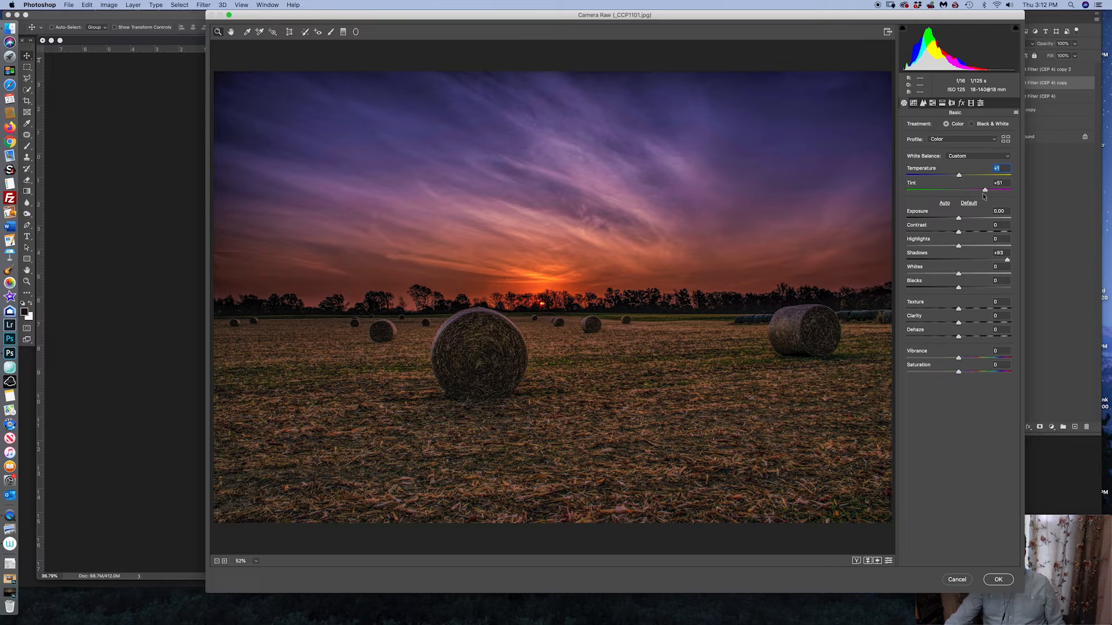
left_click(998, 580)
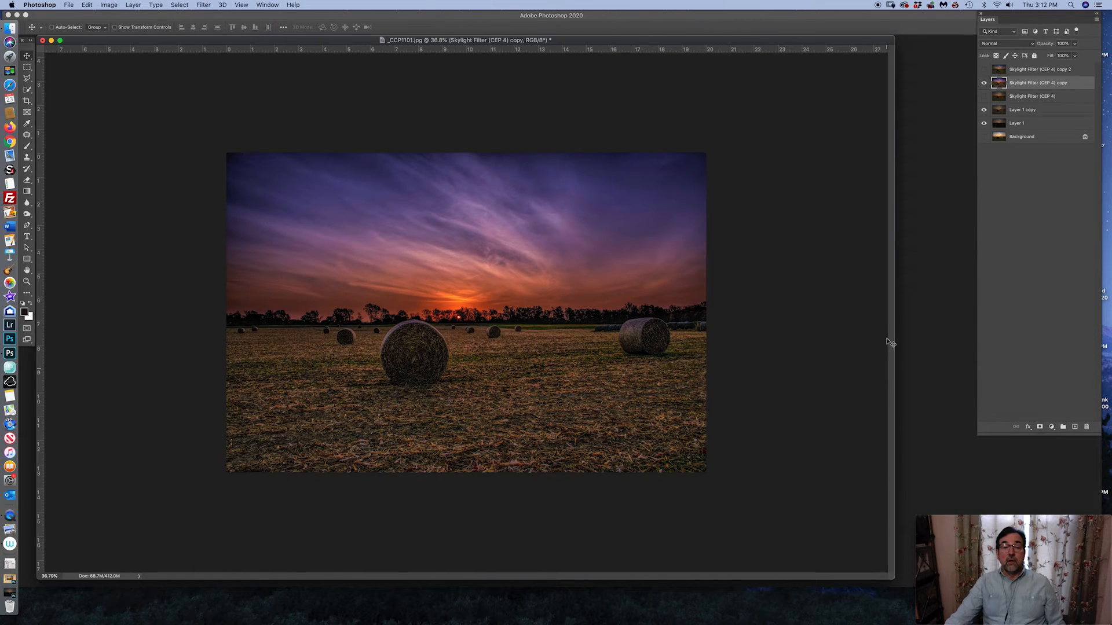
Show the top Skylight Filter copy 2 layer and erase its field with an Eraser brush about 3000 px wide
left_click(985, 69)
left_click(1022, 70)
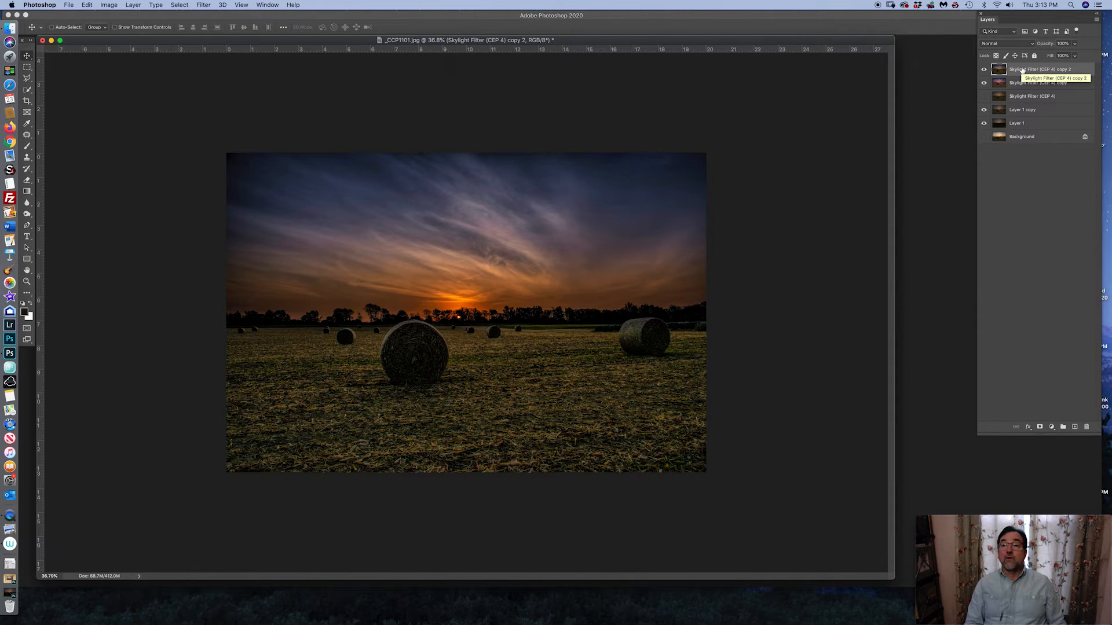
left_click(28, 181)
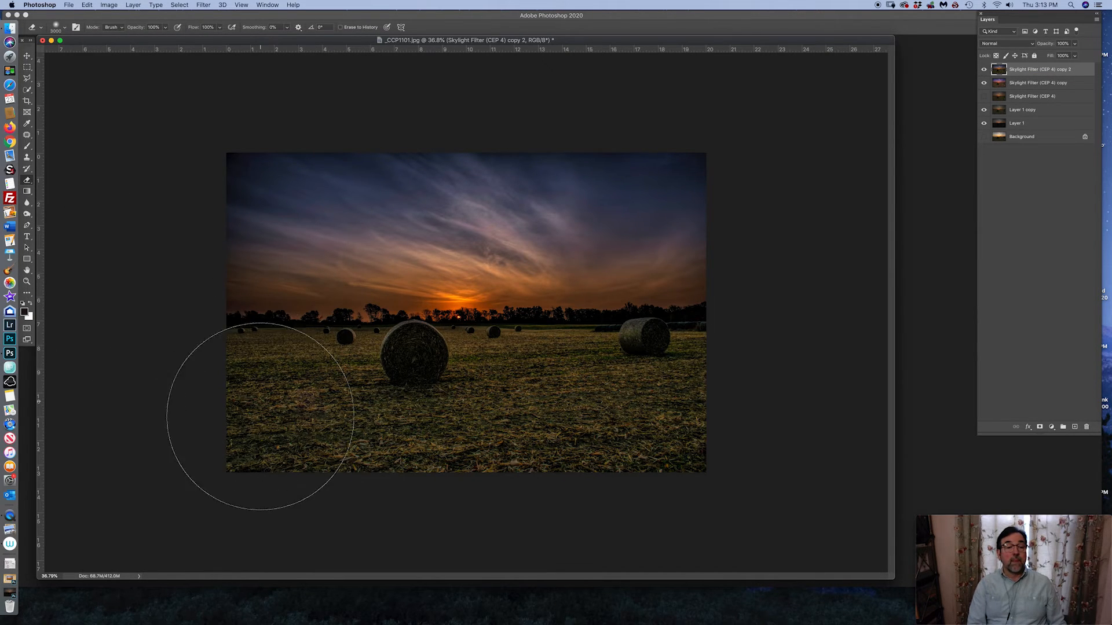
mouse_move(260, 416)
left_mouse_down()
mouse_move(325, 408)
mouse_move(374, 422)
mouse_move(351, 432)
mouse_move(646, 442)
mouse_move(700, 411)
left_mouse_up()
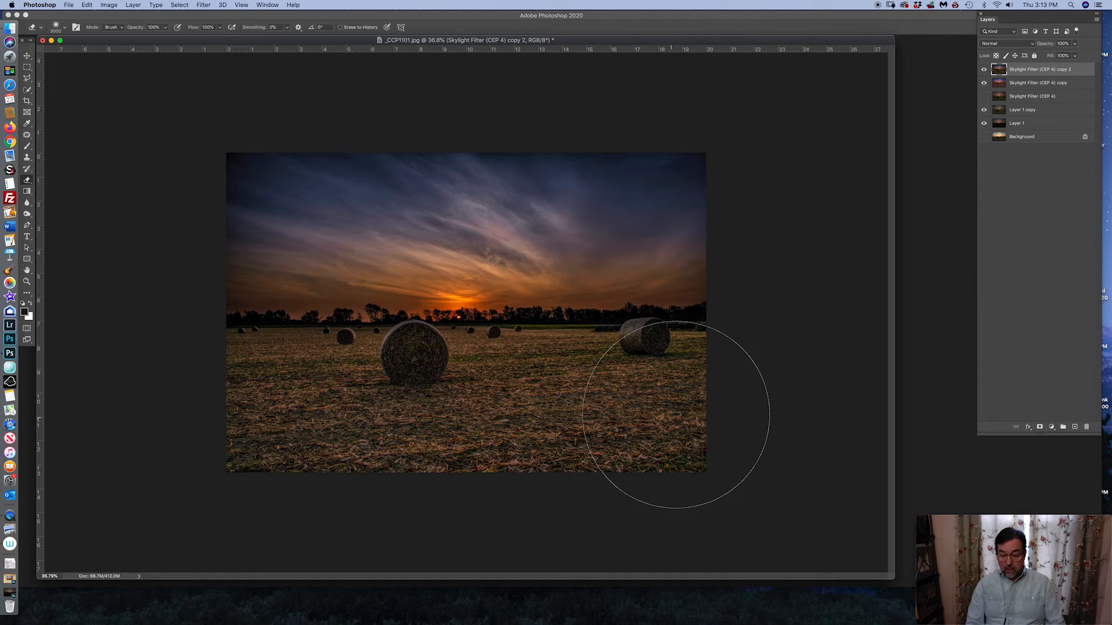
Reduce the Eraser brush size and clean up the remaining field edge near the treeline on the top layer
key("bracketleft")
key("bracketleft")
key("bracketleft")
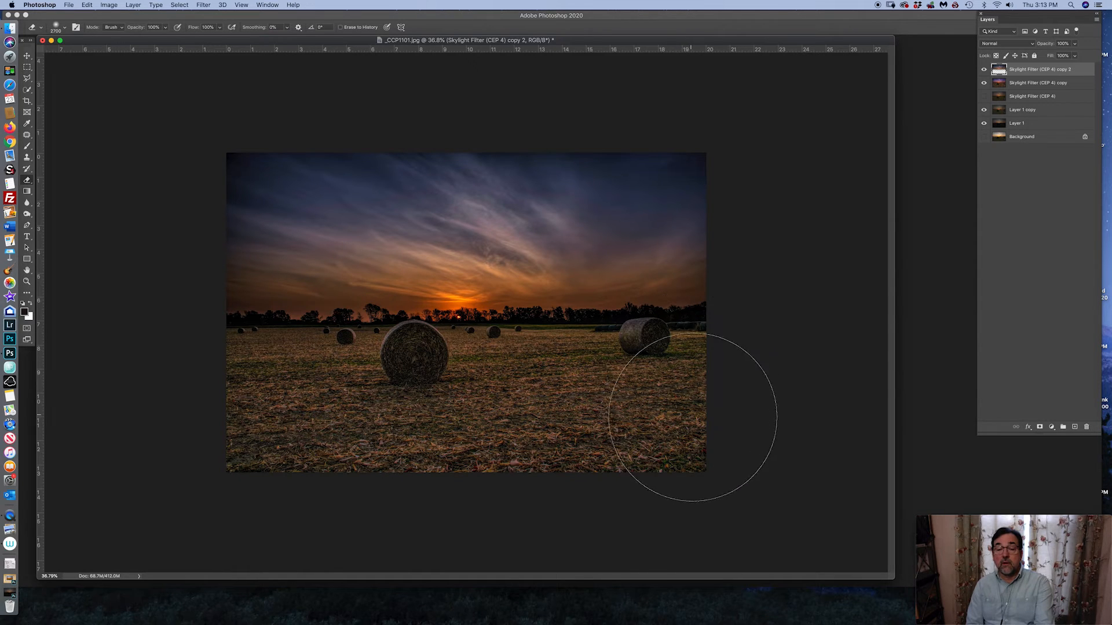
key("bracketleft")
key("bracketleft")
key("bracketleft")
key("bracketleft")
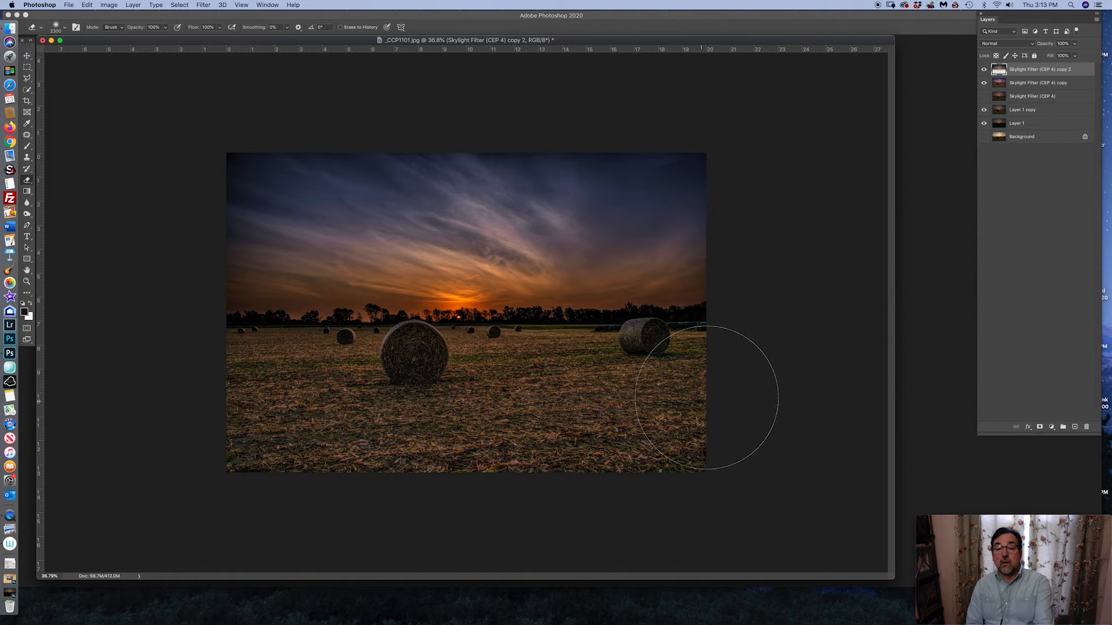
key("bracketleft")
key("bracketleft")
key("bracketleft")
key("bracketleft")
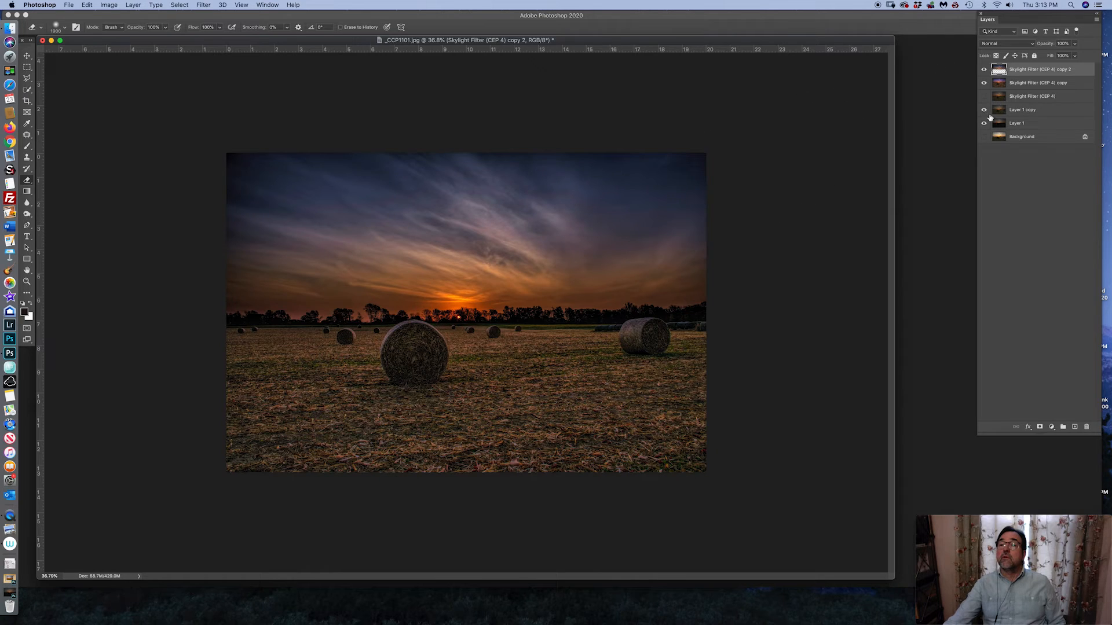
Merge the visible layers into one layer and switch to the Move tool
left_click(1095, 21)
left_click(1037, 278)
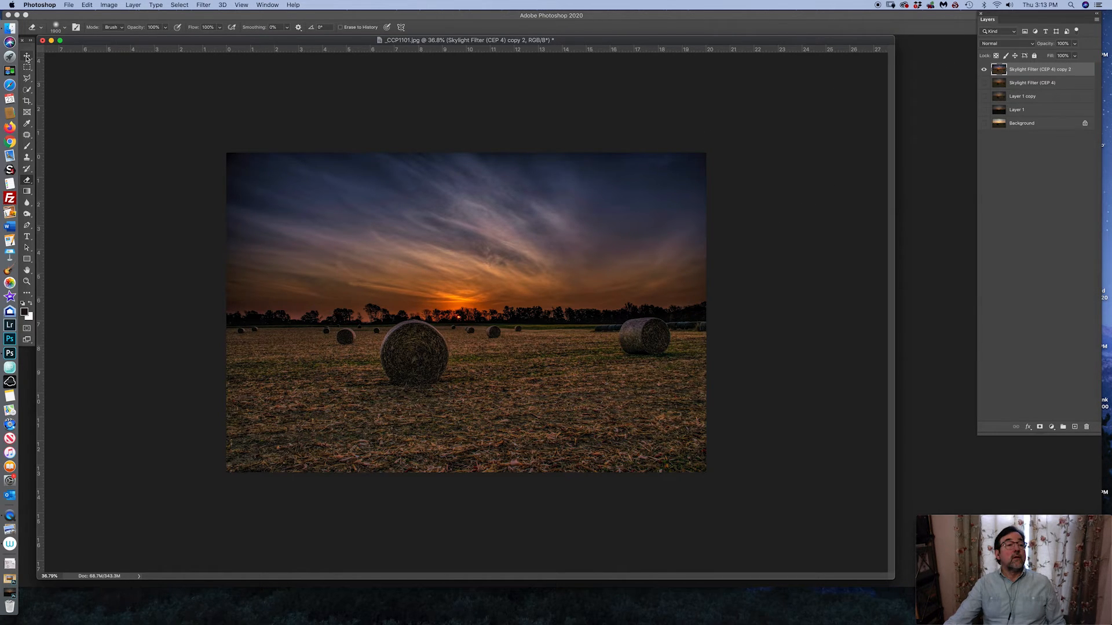
left_click(26, 55)
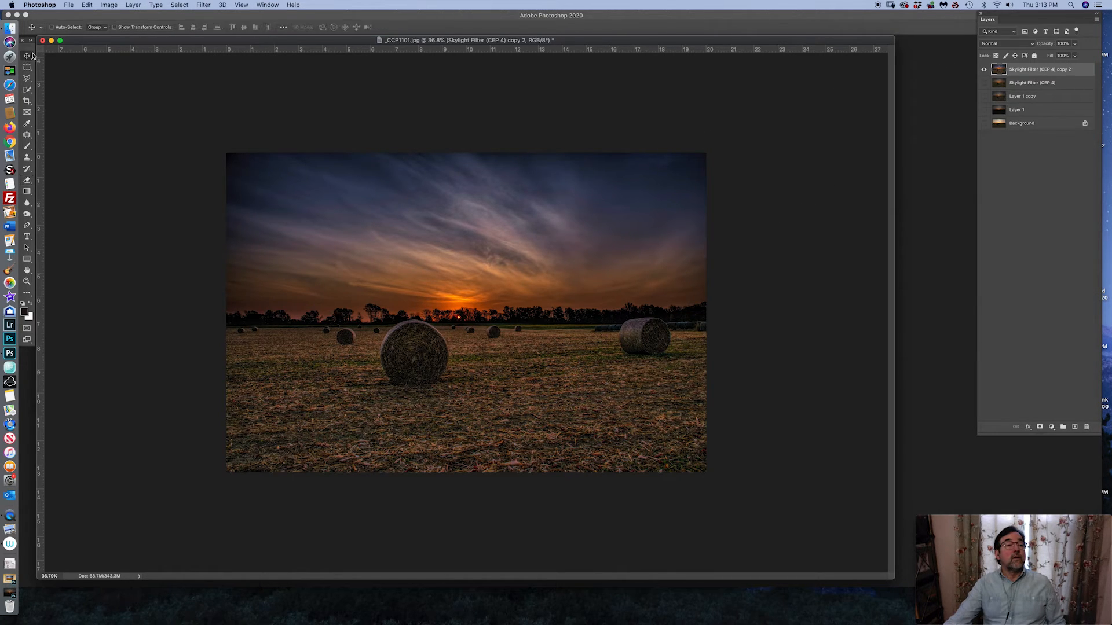
Open the Camera Raw Filter on the merged layer and lift Shadows to +43
left_click(204, 5)
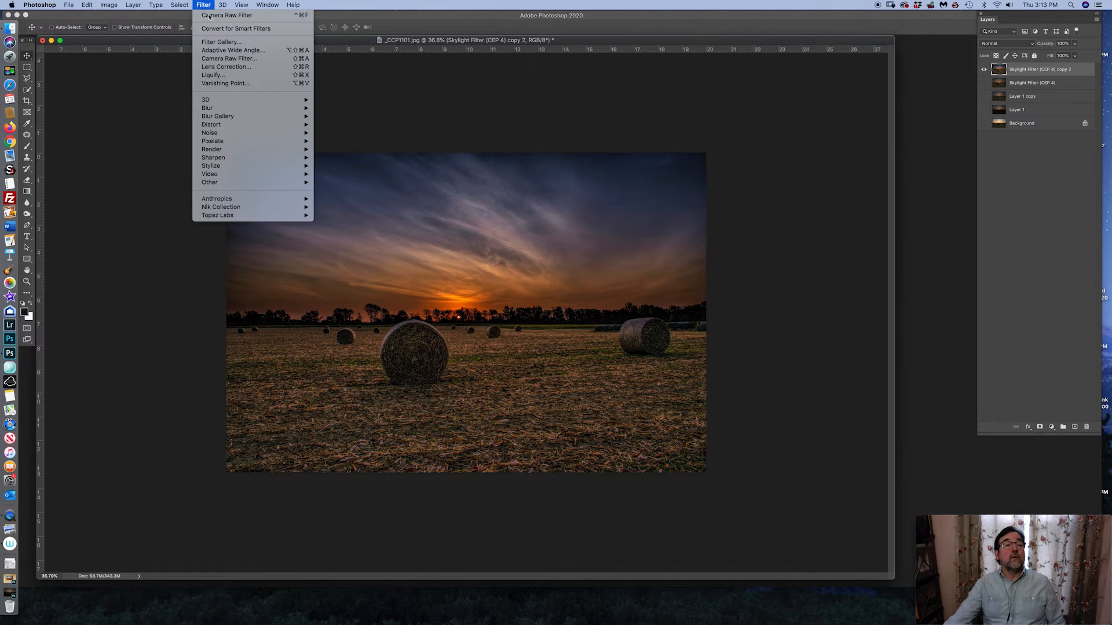
left_click(231, 59)
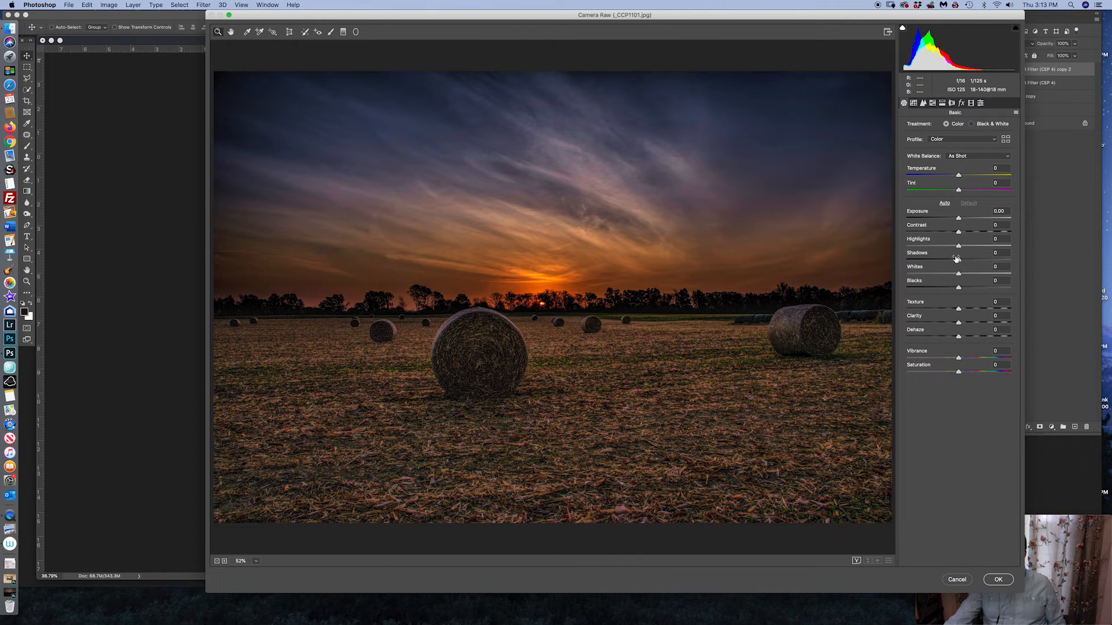
left_click_drag(962, 261, 974, 262)
left_click_drag(975, 263, 988, 260)
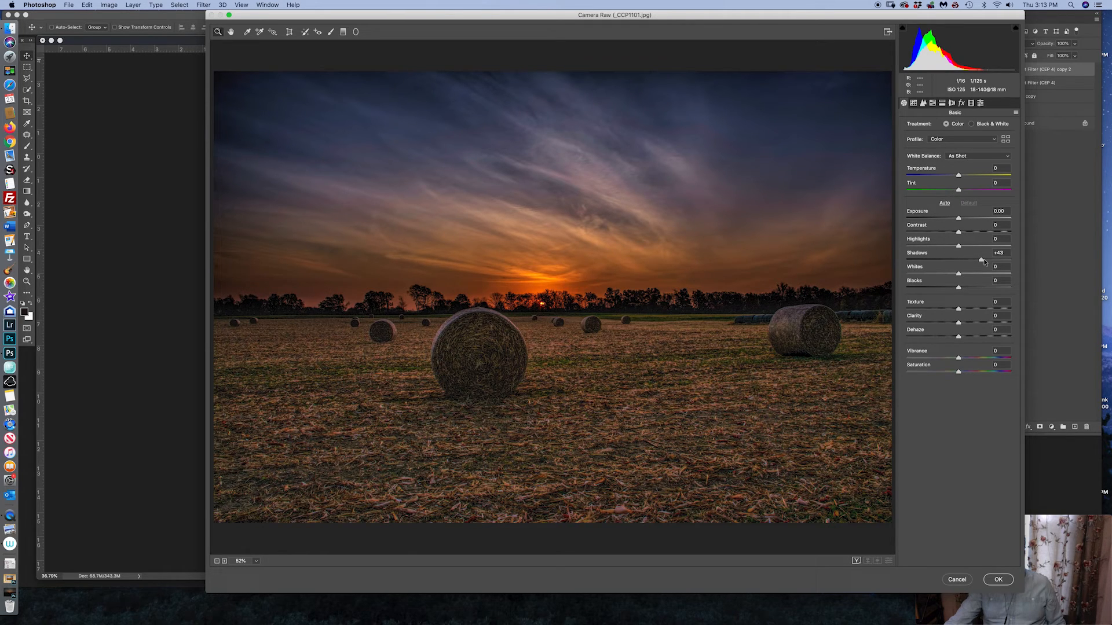
left_click(984, 261)
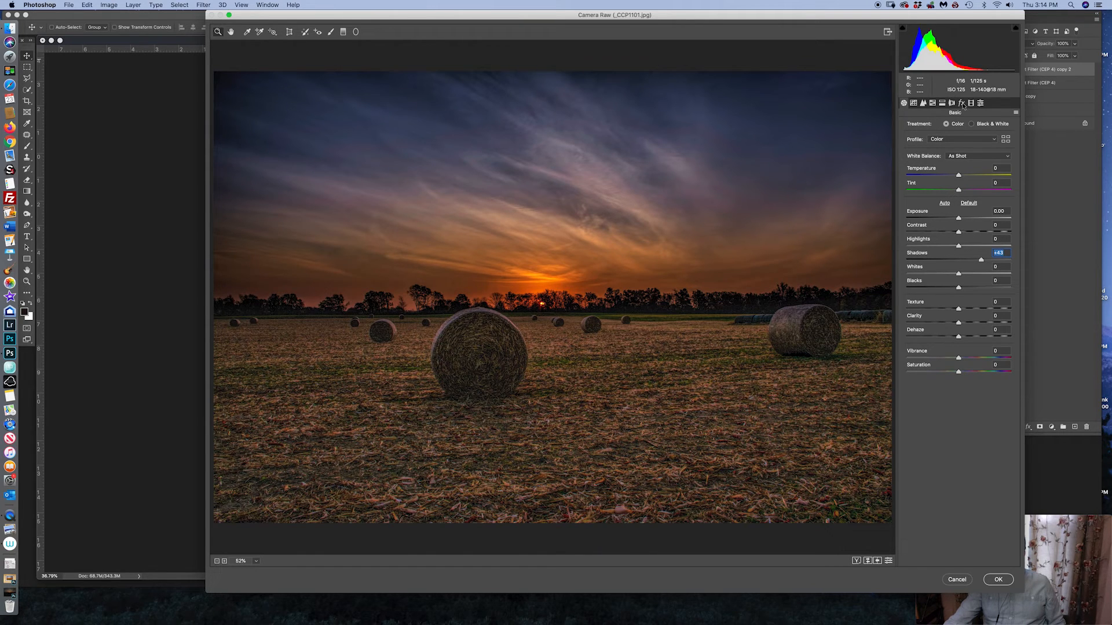
Set noise reduction to Luminance 47, Luminance Contrast 49 and Color 47 in the Camera Raw Filter
left_click(923, 103)
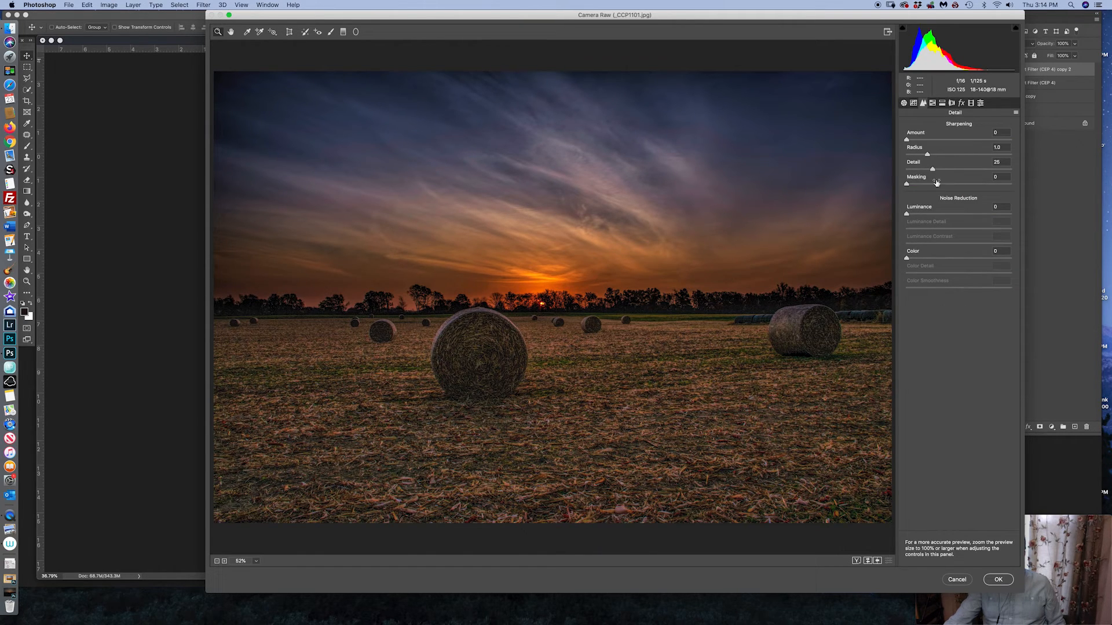
left_click_drag(908, 213, 949, 228)
left_click_drag(907, 258, 960, 247)
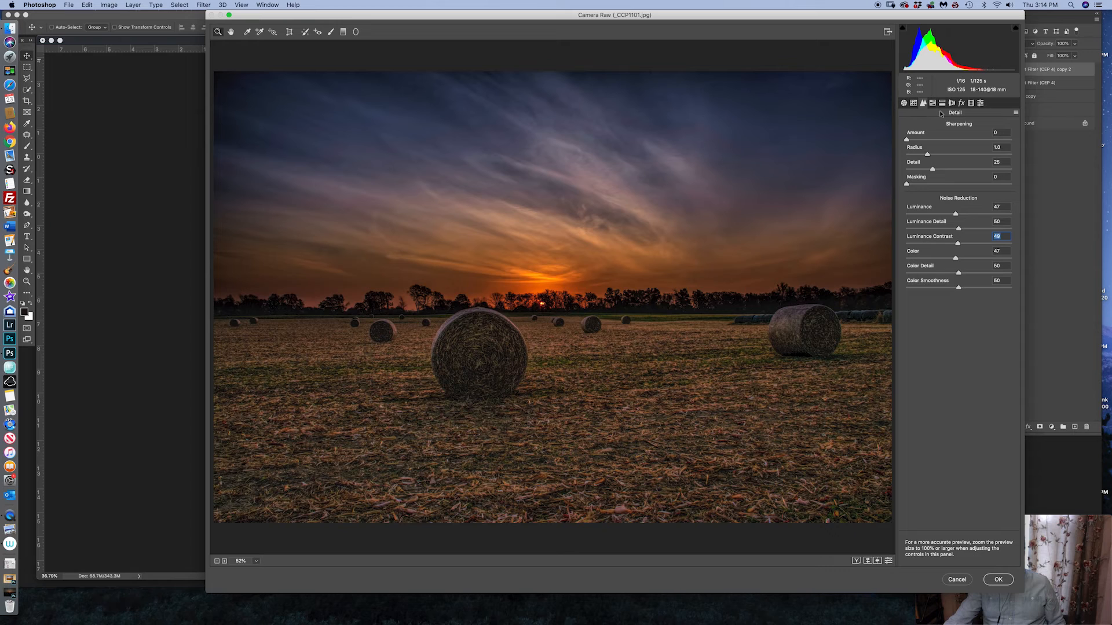
Add a post-crop vignette with an Amount of about -7 and apply the Camera Raw adjustments
left_click(962, 103)
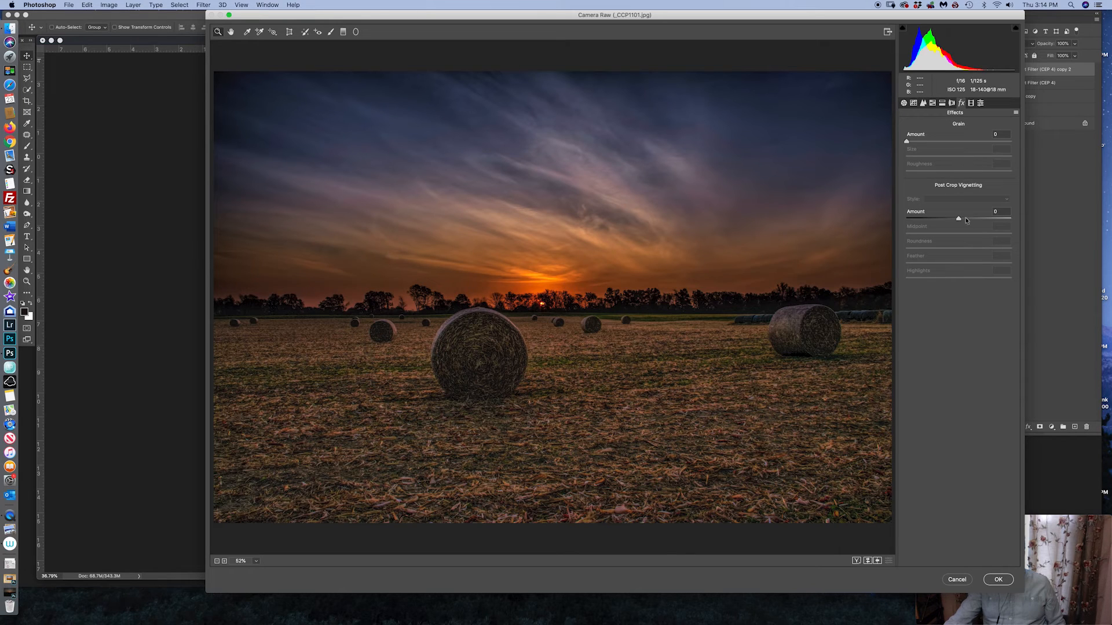
left_click_drag(959, 220, 957, 220)
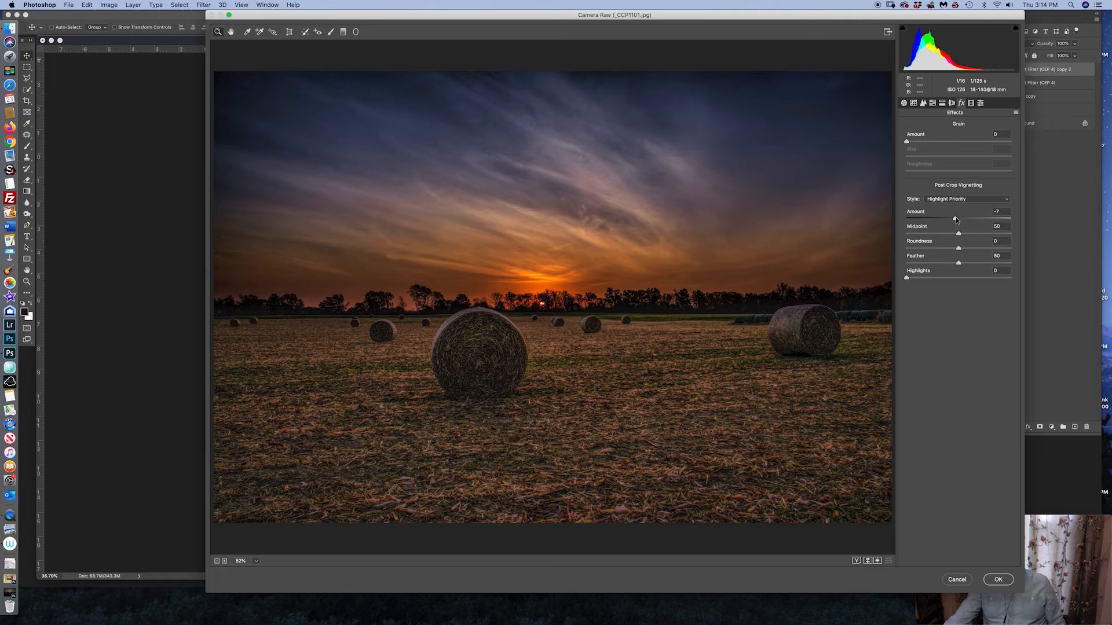
left_click_drag(956, 219, 957, 221)
left_click(999, 580)
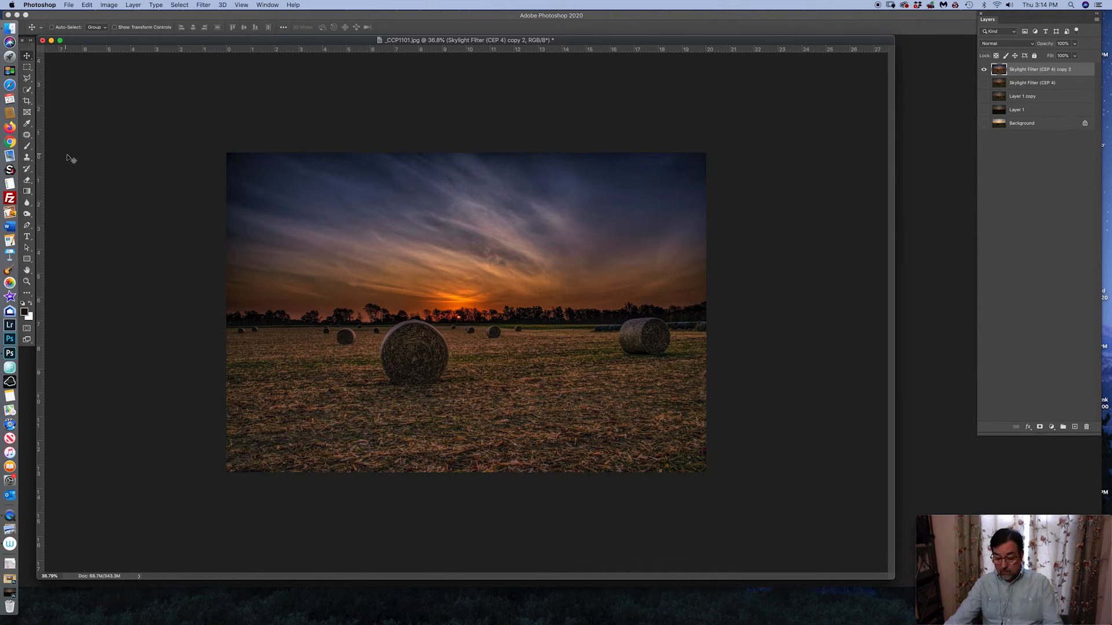
Brighten the top merged layer with Levels by lowering the white input level to about 221, and apply it
key("super+l")
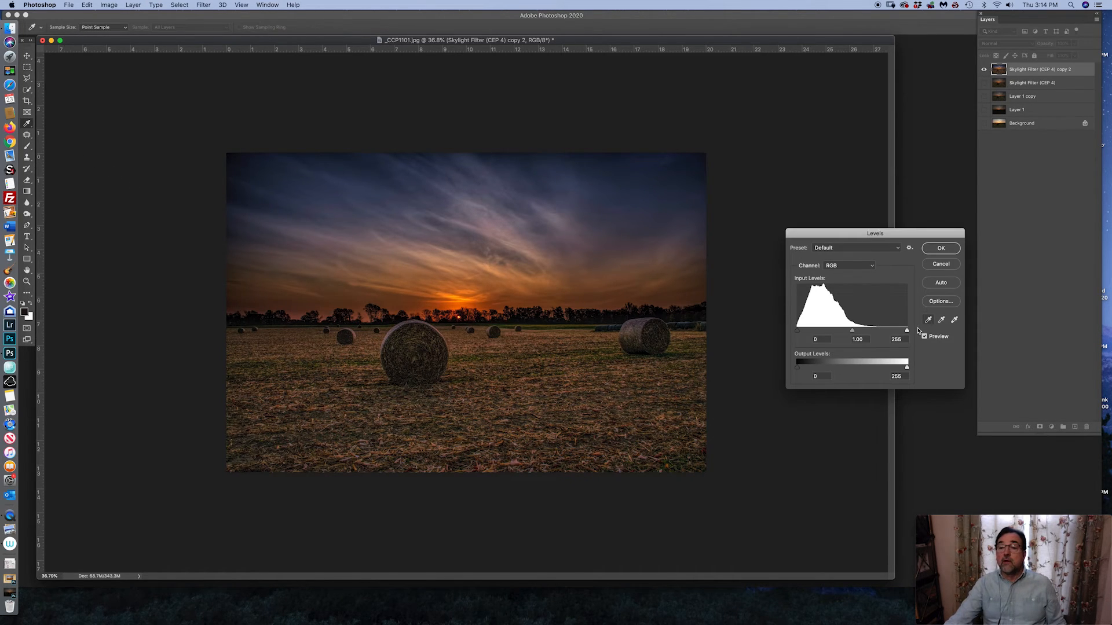
left_click_drag(906, 333, 895, 335)
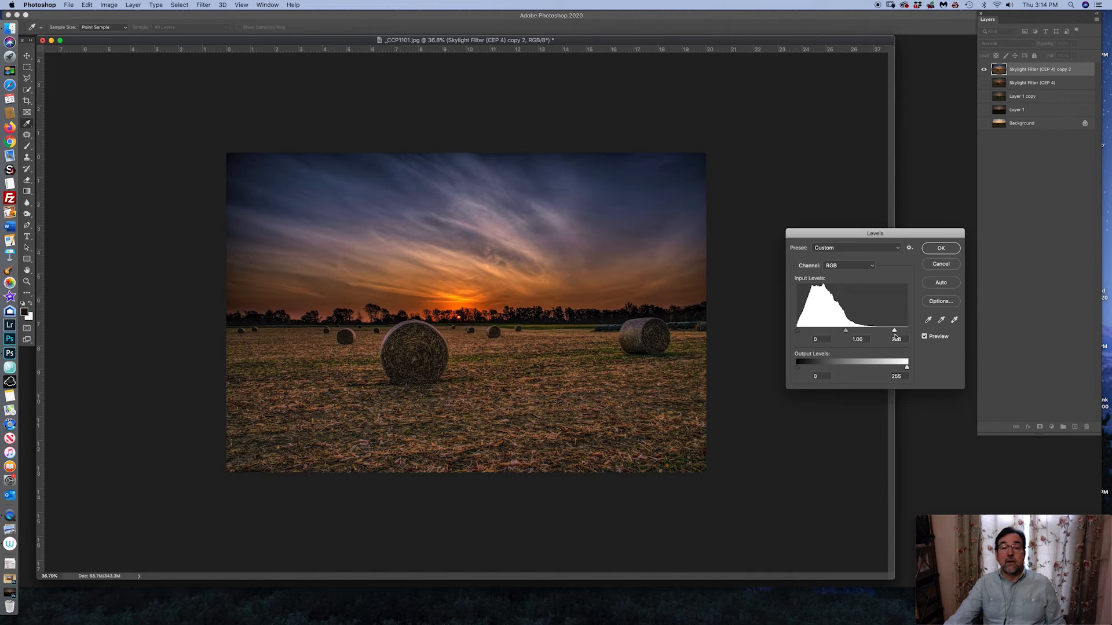
left_click_drag(896, 335, 892, 335)
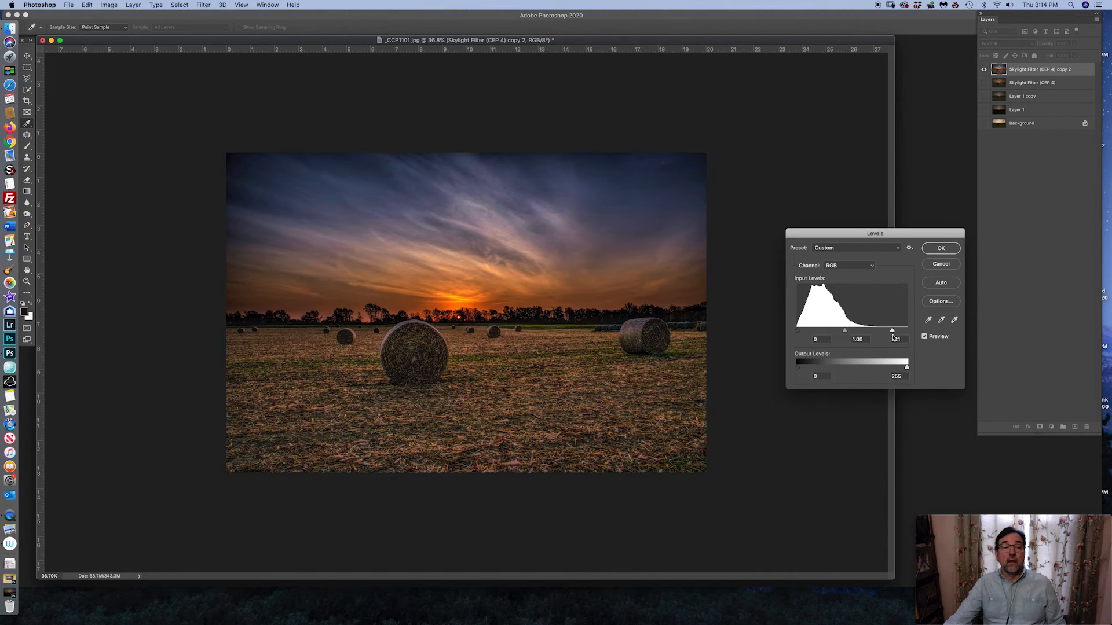
left_click(940, 250)
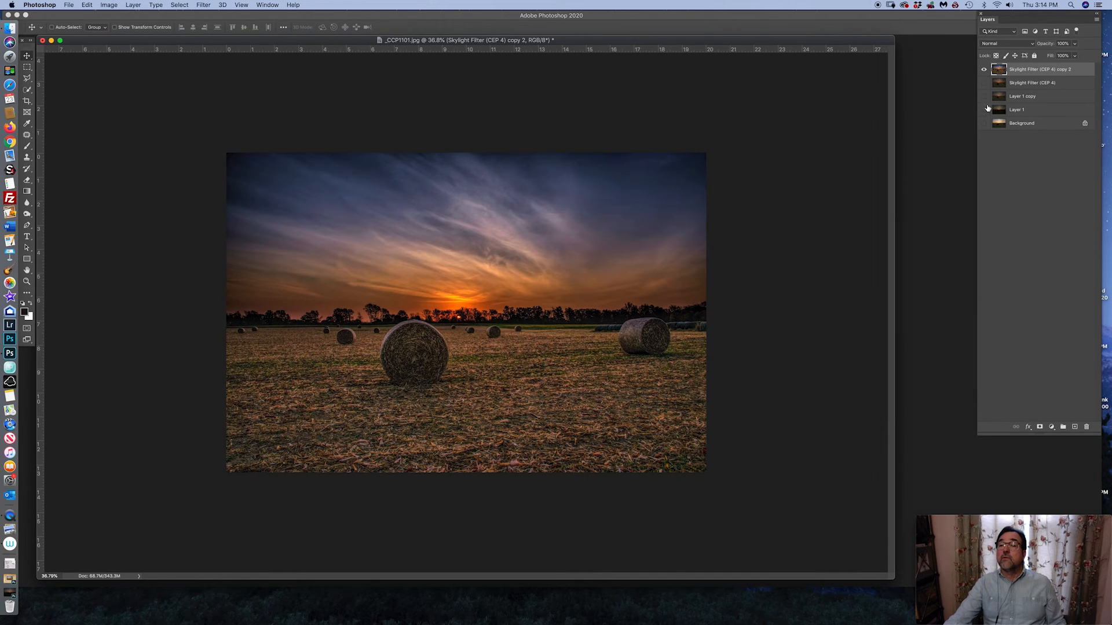
Toggle the top merged layer's visibility to compare it with the blended Layer 1 copy, and make all layers visible
left_click(984, 70)
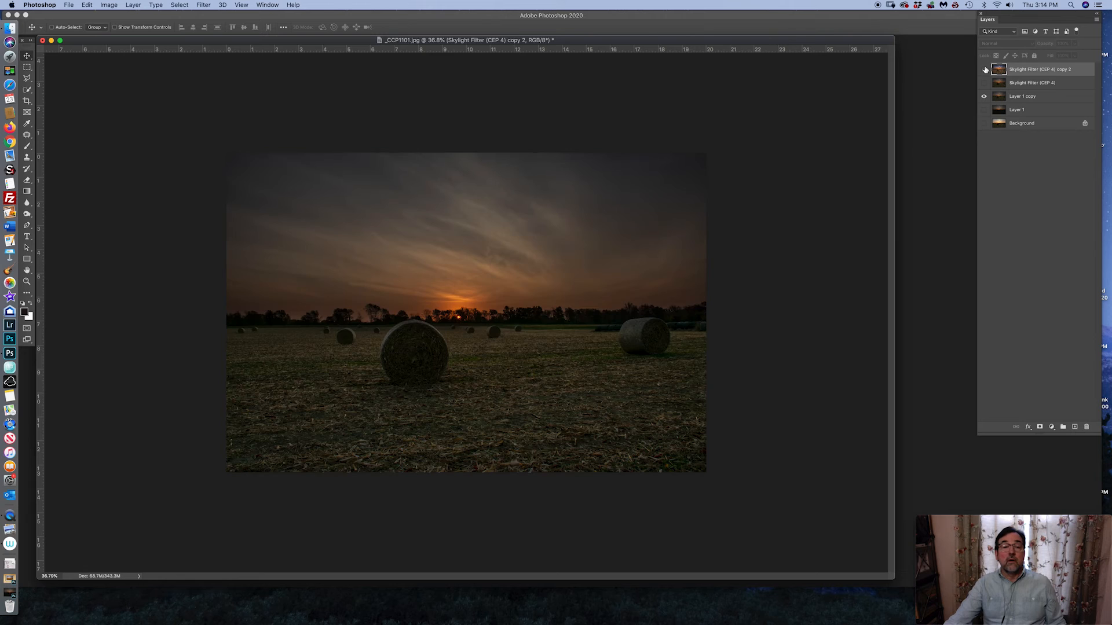
left_click(985, 70)
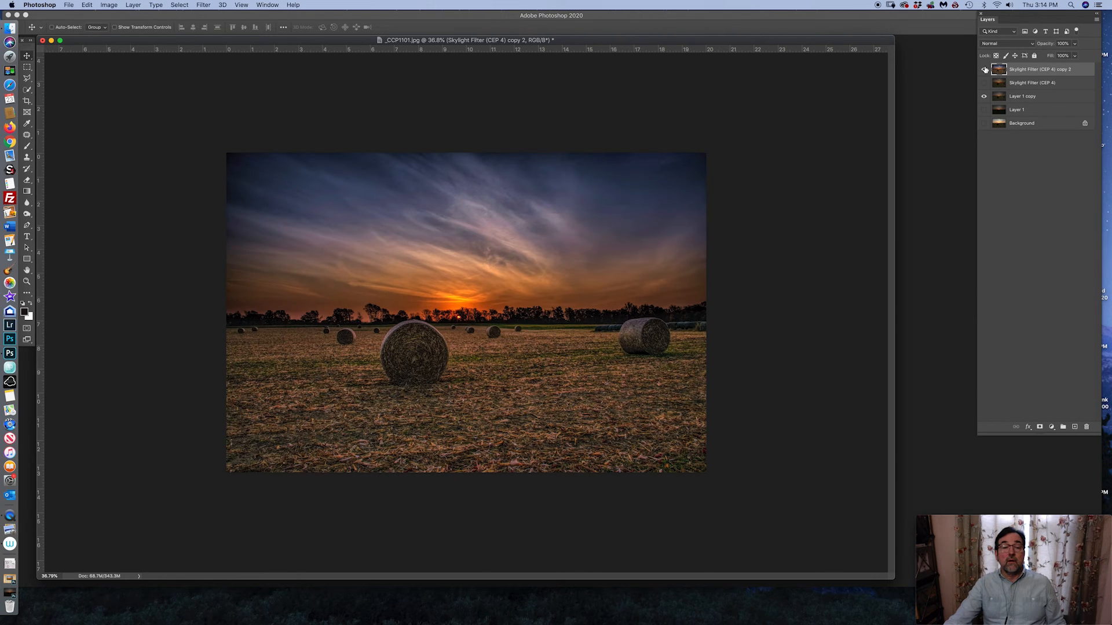
left_click(985, 69)
left_click(985, 69)
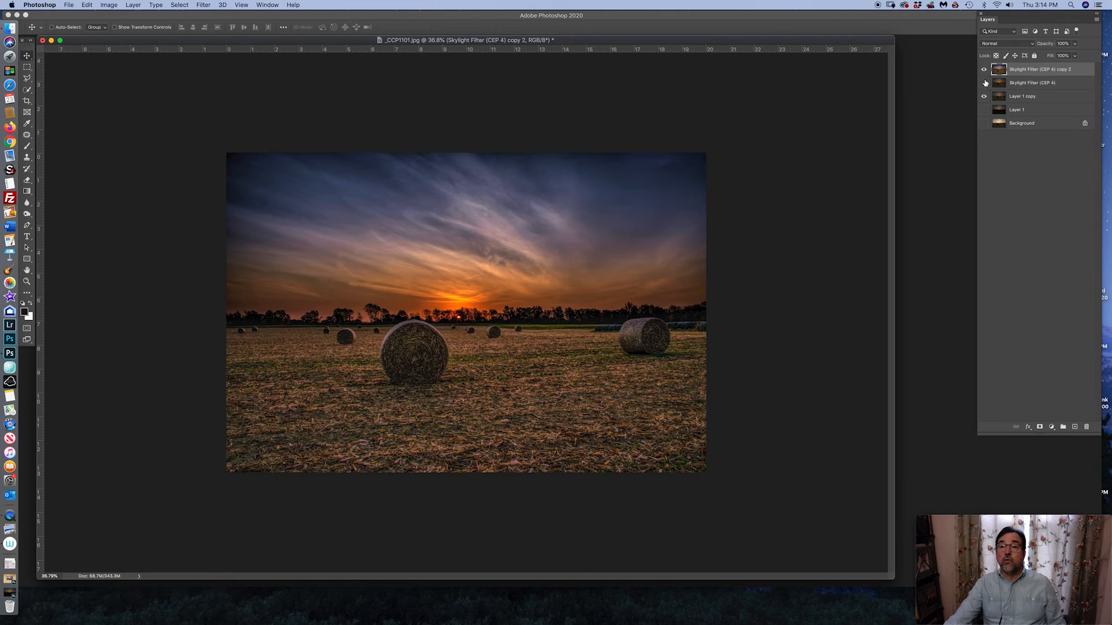
left_click_drag(985, 110, 985, 123)
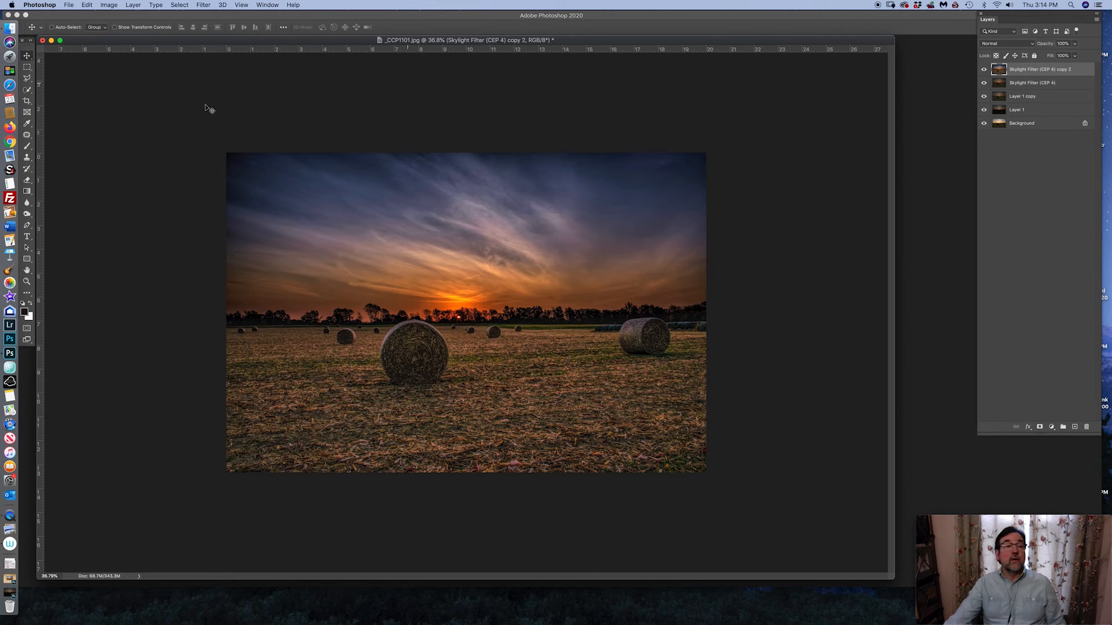
Crop the photo at Original Ratio, trimming the left side and thin strips of upper sky and lower field, and compare with the uncropped version
left_click(26, 100)
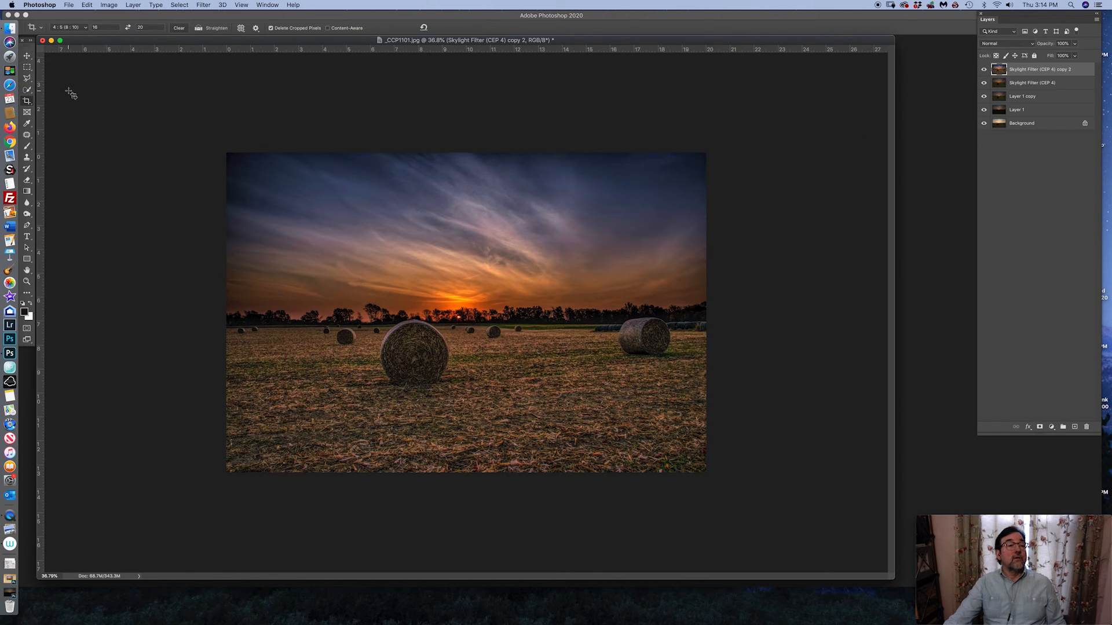
left_click_drag(245, 163, 663, 458)
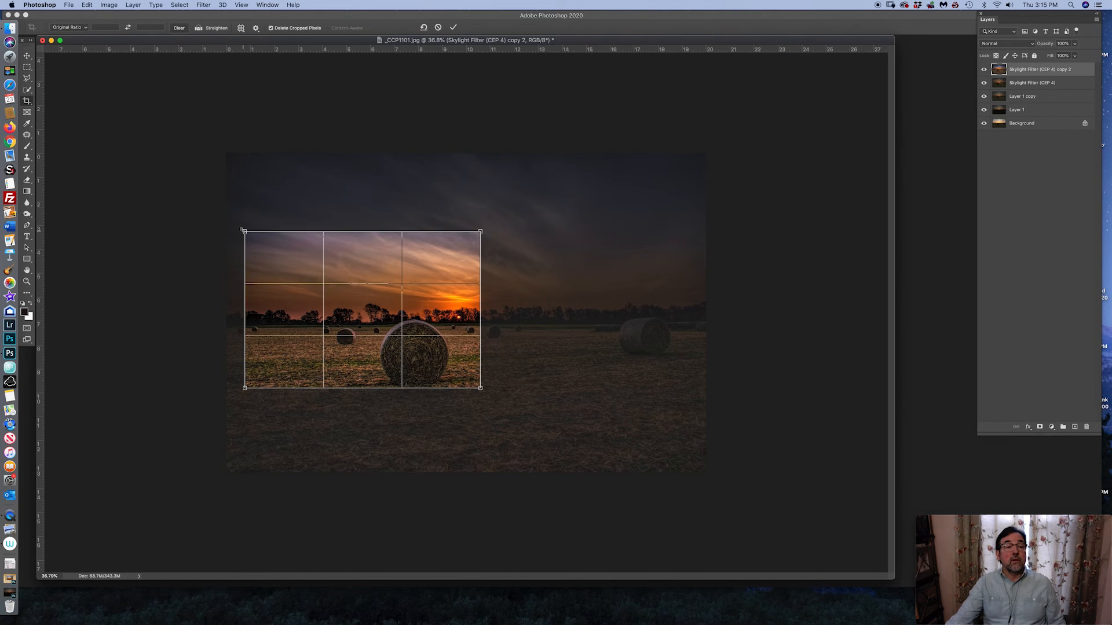
left_click_drag(244, 231, 244, 199)
left_click_drag(480, 388, 583, 459)
left_click_drag(518, 331, 590, 312)
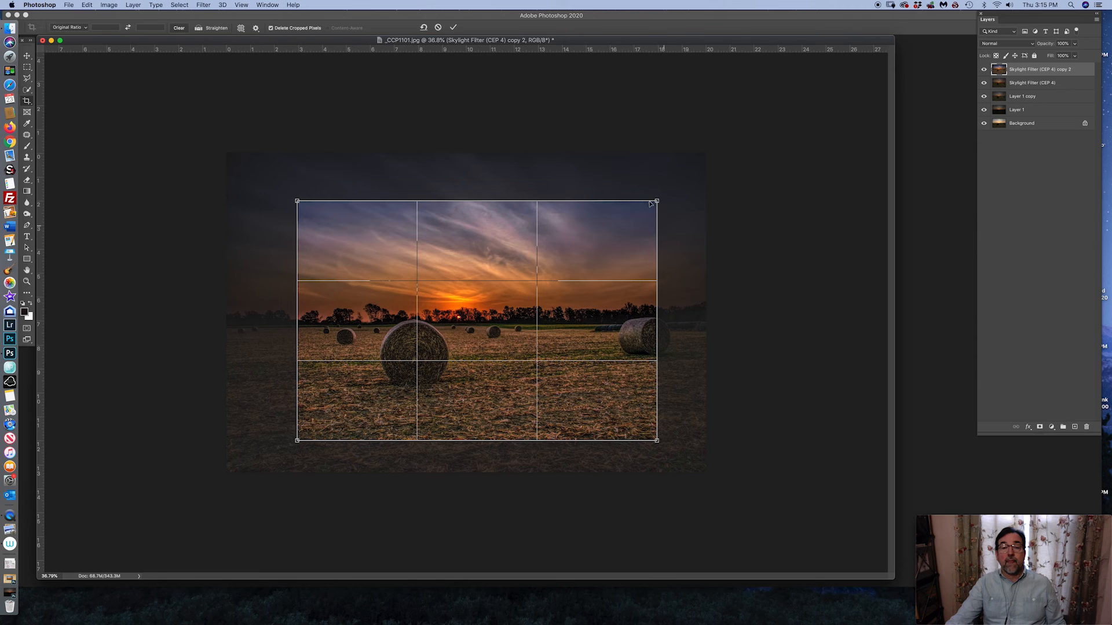
left_click_drag(655, 202, 709, 178)
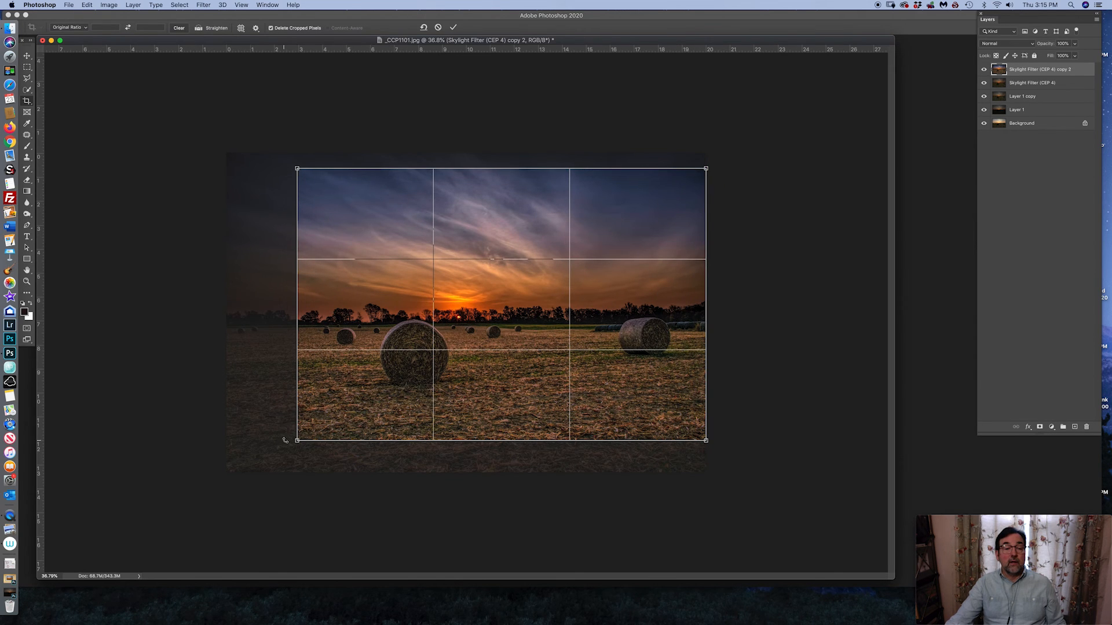
left_click_drag(295, 442, 269, 458)
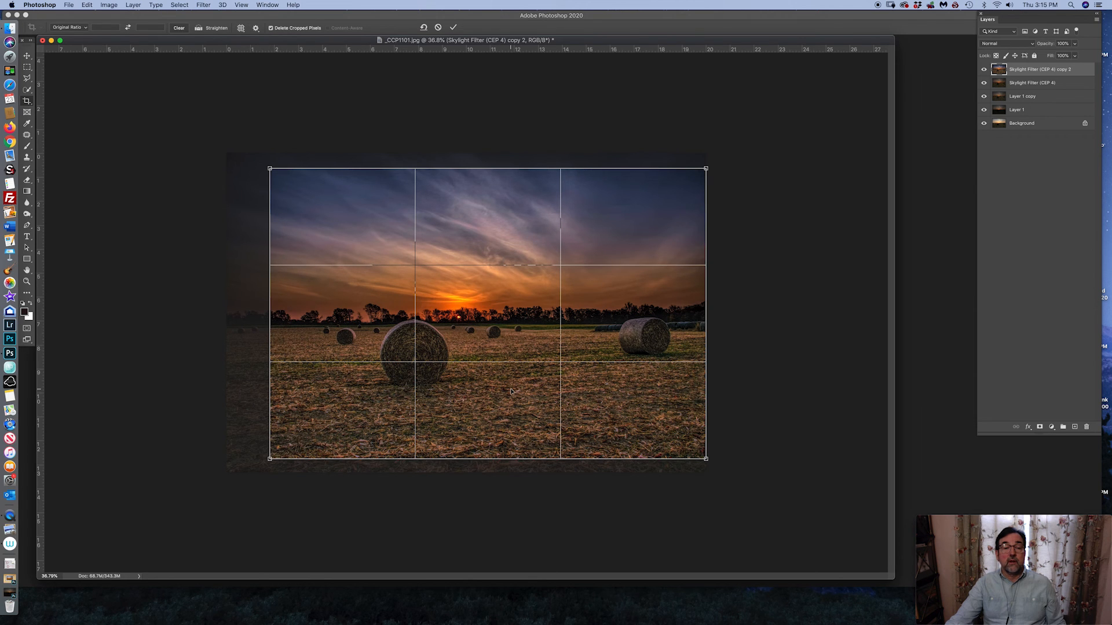
left_click_drag(512, 392, 509, 389)
key("Return")
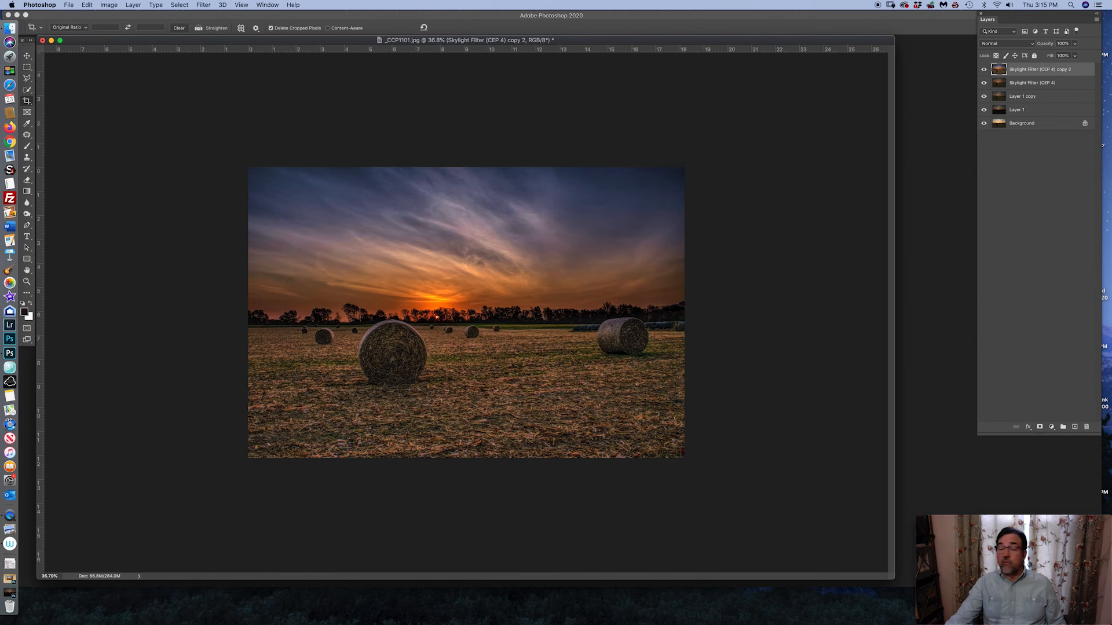
key("super+z")
key("super+shift+z")
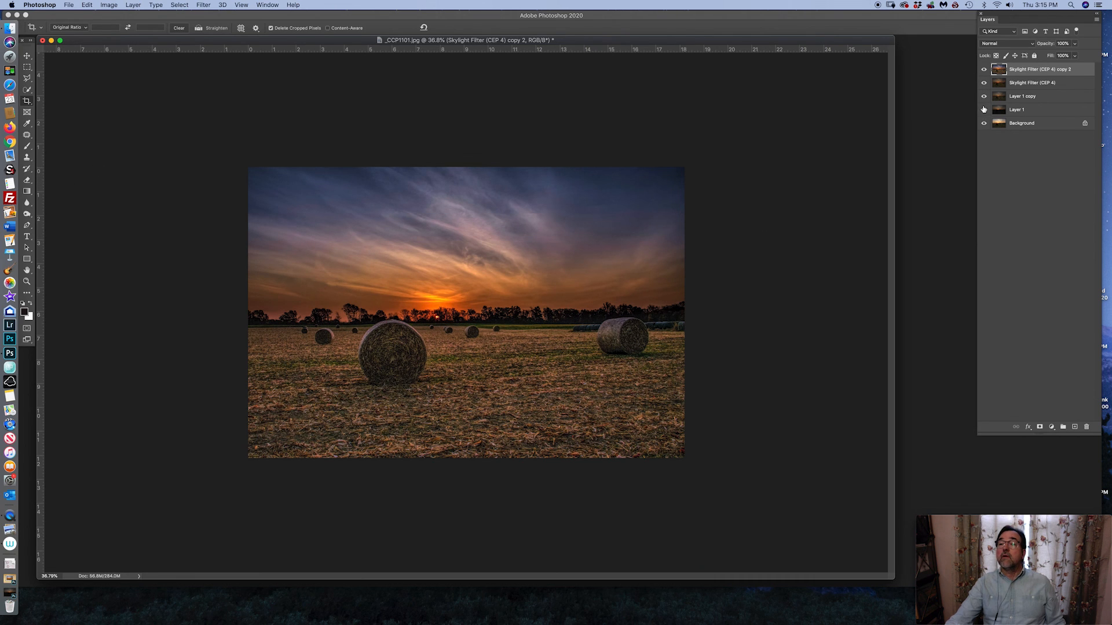
Hide the Skylight Filter (CEP 4) and Background layers and toggle the top layer to compare it with Layer 1 copy
left_click_drag(983, 96, 986, 70)
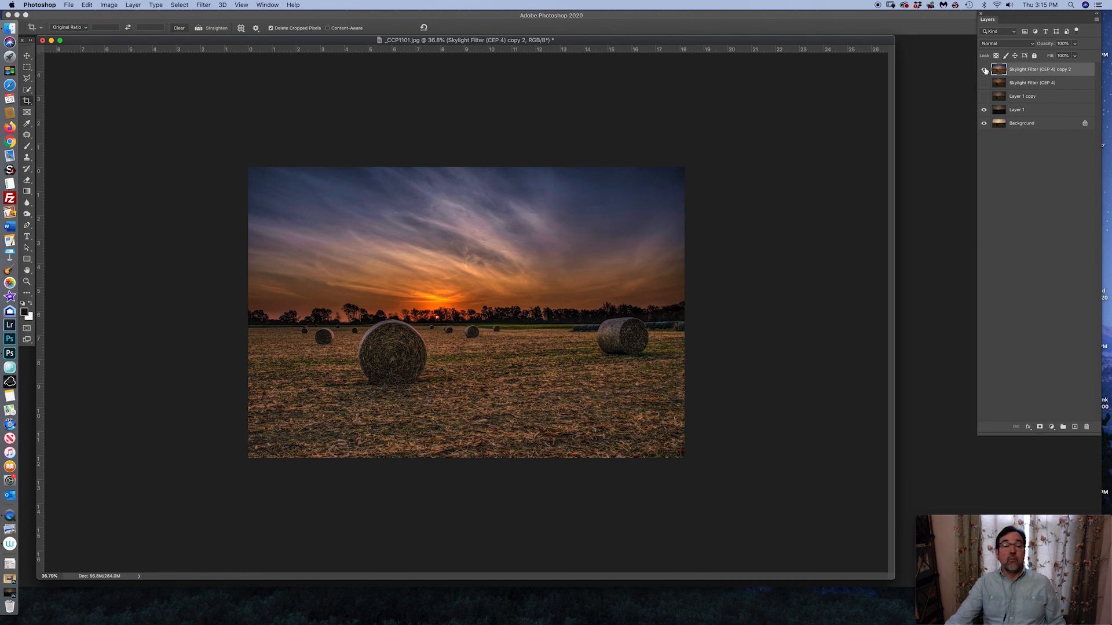
left_click(984, 69)
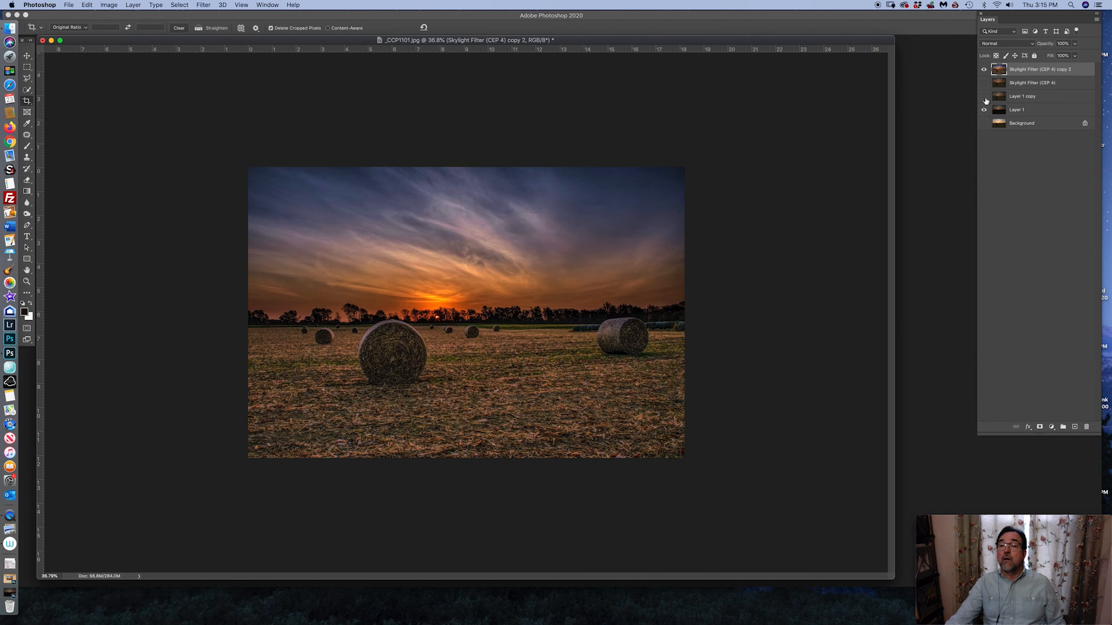
left_click(984, 69)
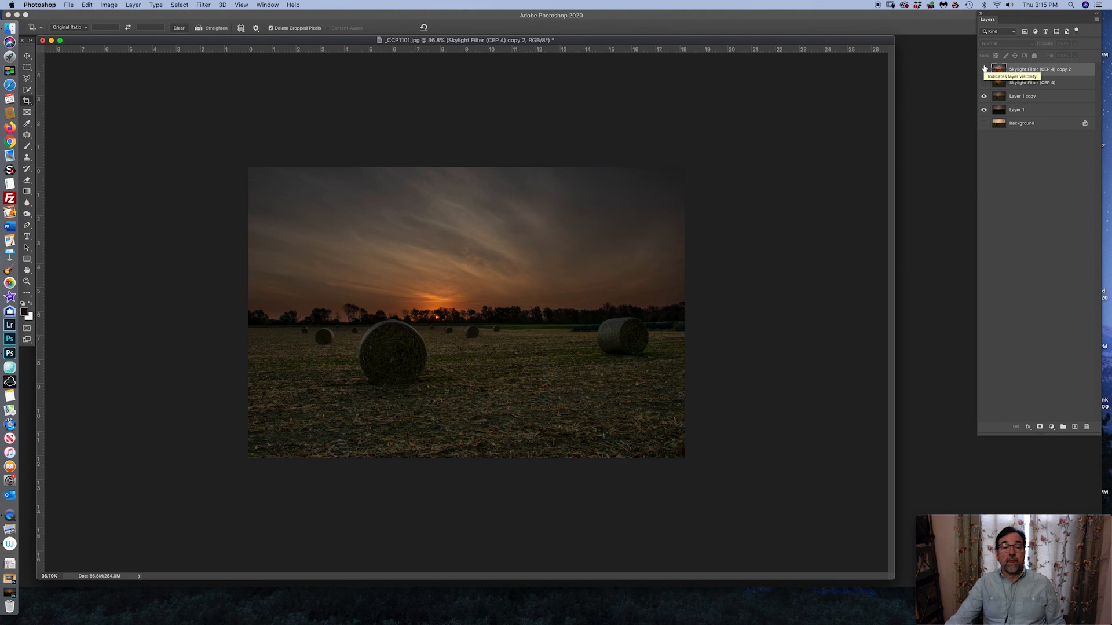
left_click(984, 69)
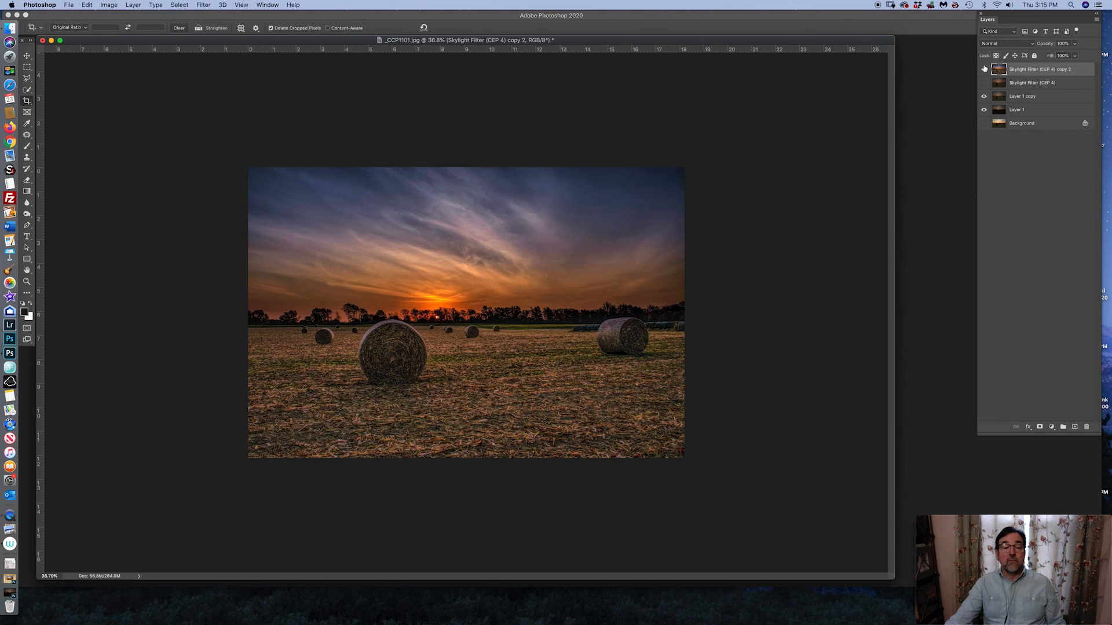